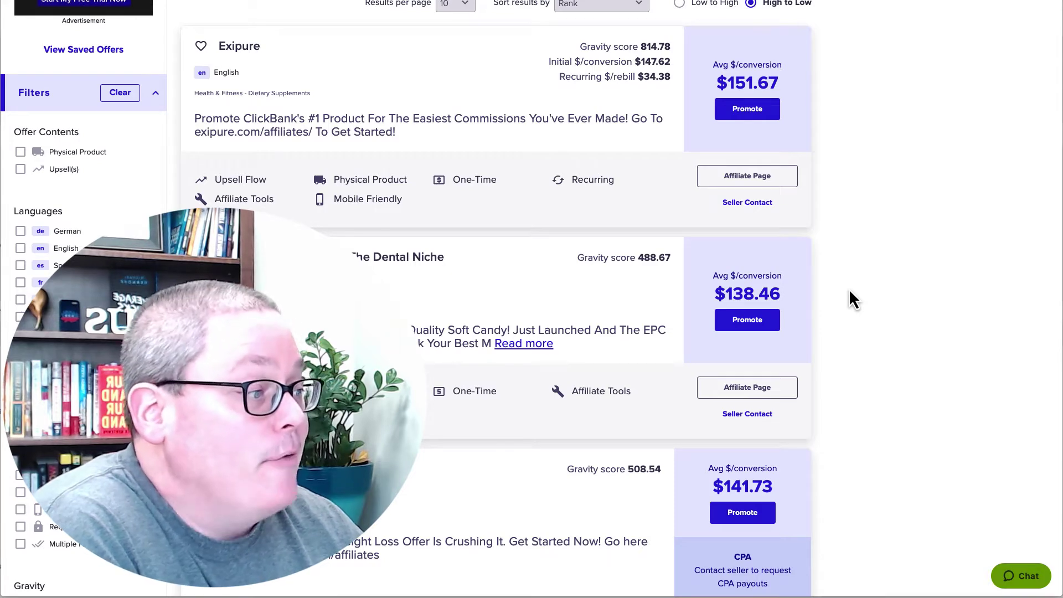
Step: Open the affiliate page for the Exipure offer from the ClickBank marketplace results
scroll(850, 292, "down", 2)
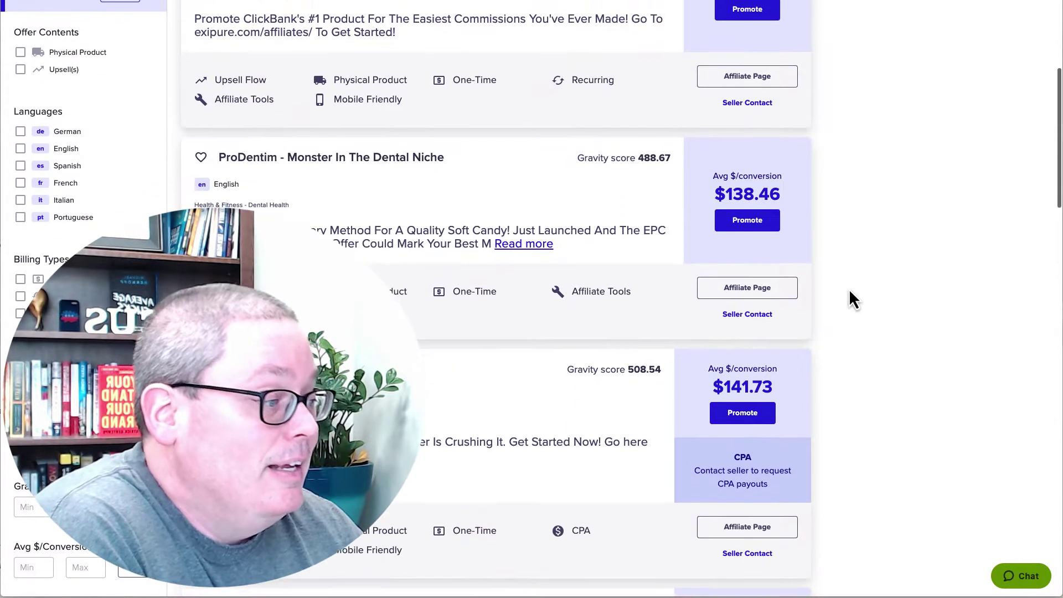
scroll(850, 293, "up", 5)
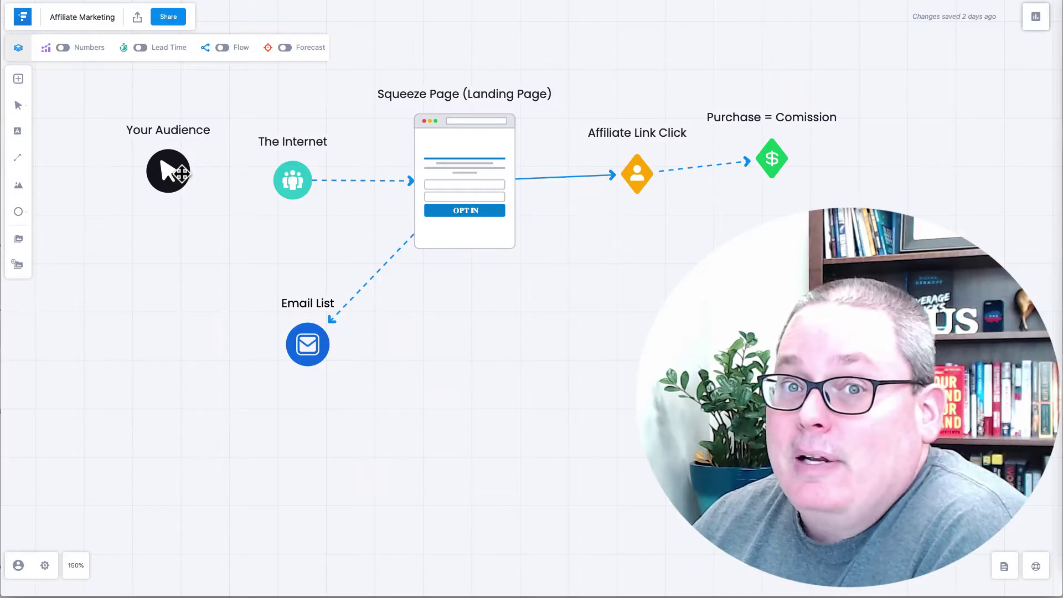
left_click_drag(197, 191, 482, 195)
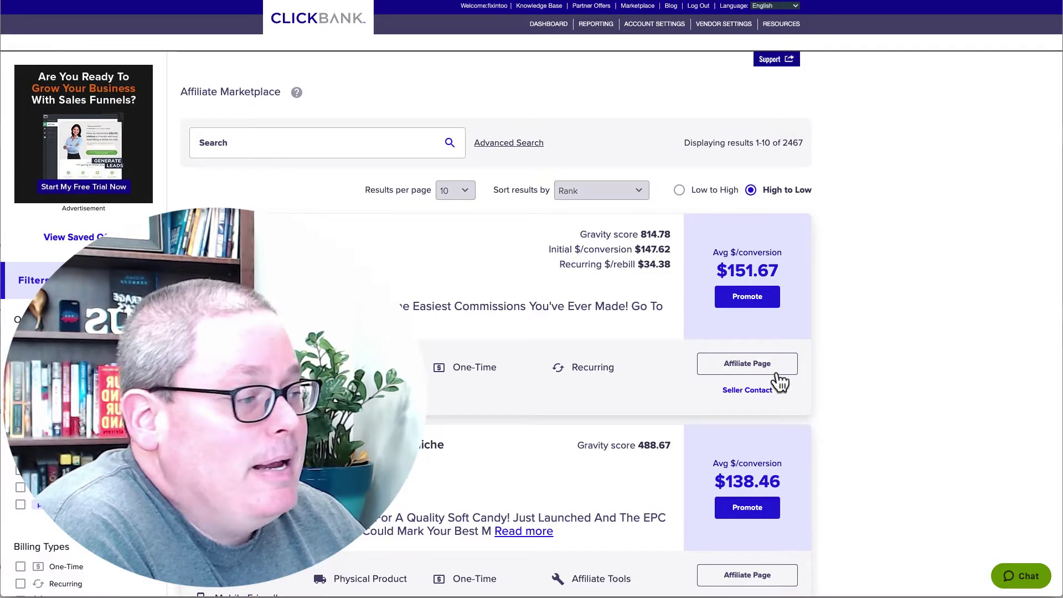
left_click(751, 369)
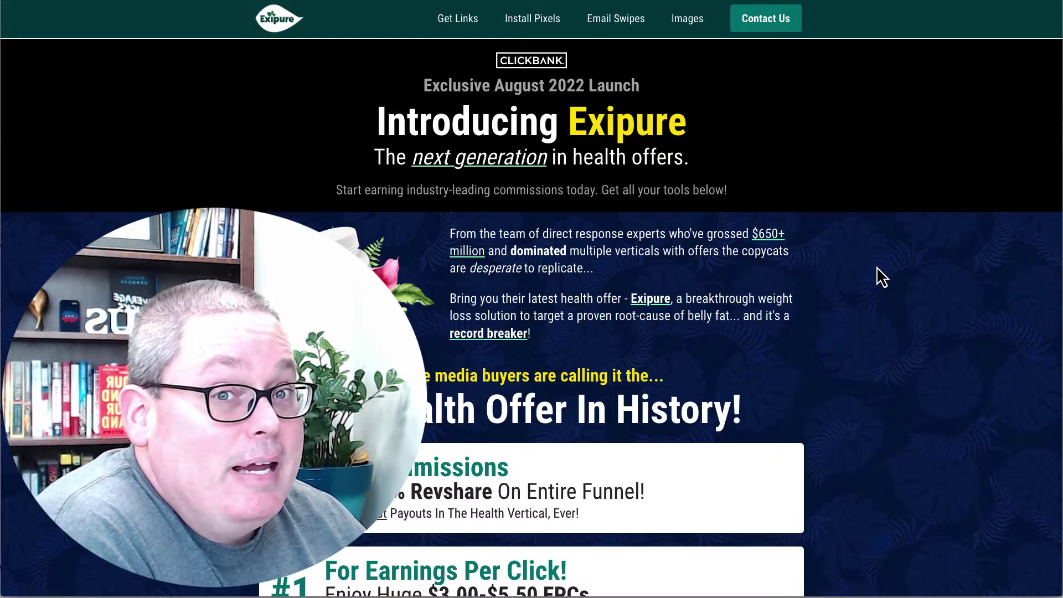
Step: Find the link-building section of the Exipure affiliate page and copy the affiliate link
scroll(877, 269, "down", 4)
scroll(877, 269, "down", 8)
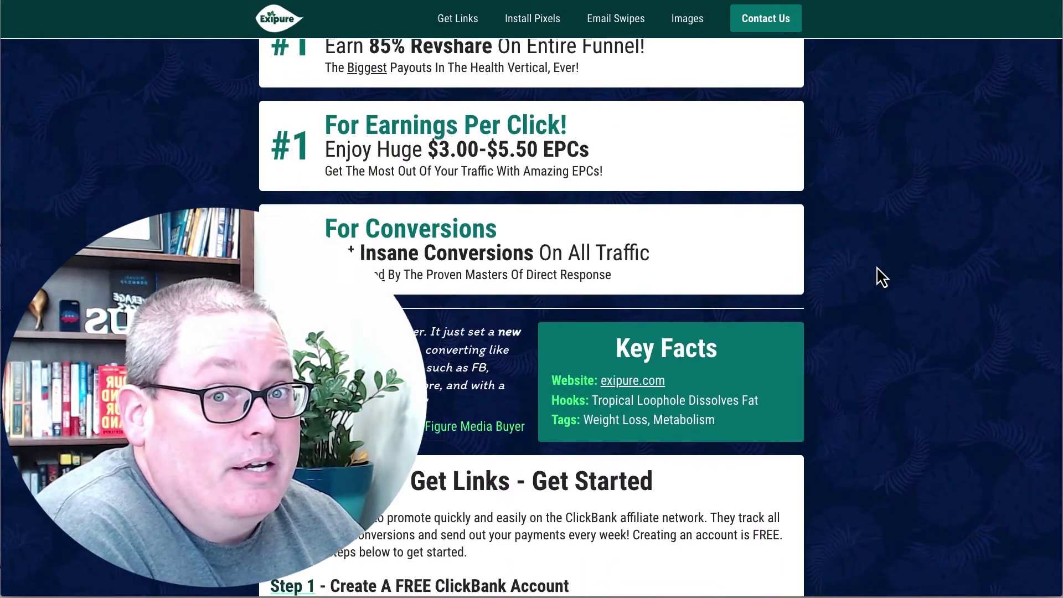
scroll(877, 267, "down", 3)
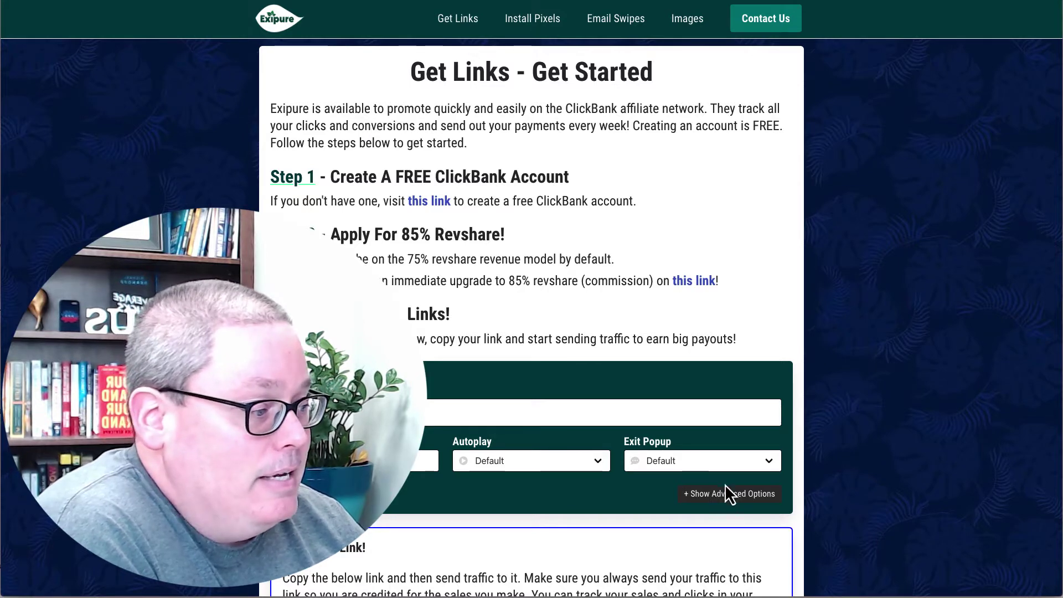
scroll(730, 479, "down", 3)
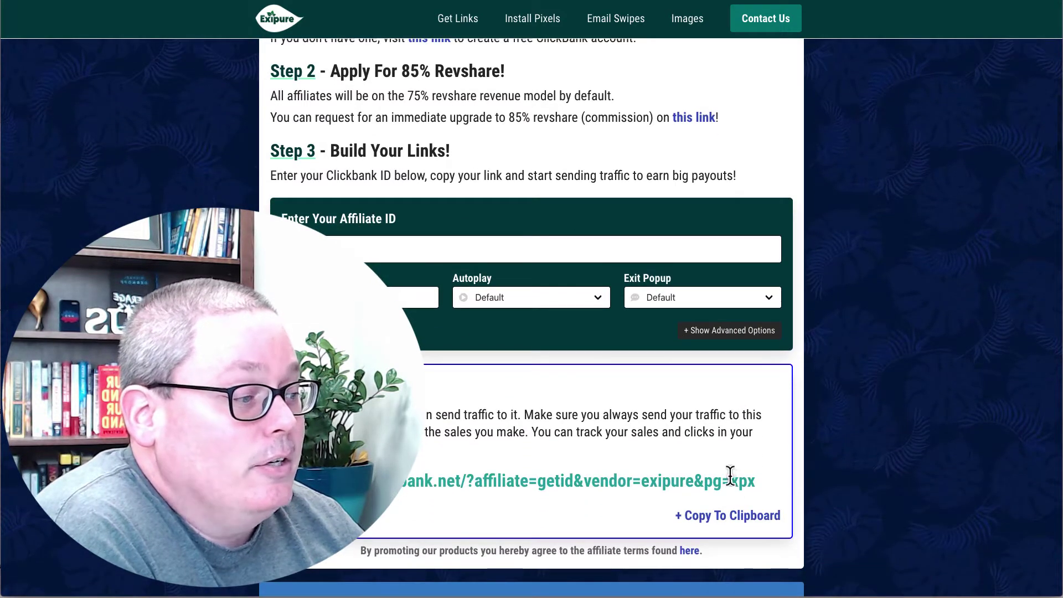
left_click(723, 518)
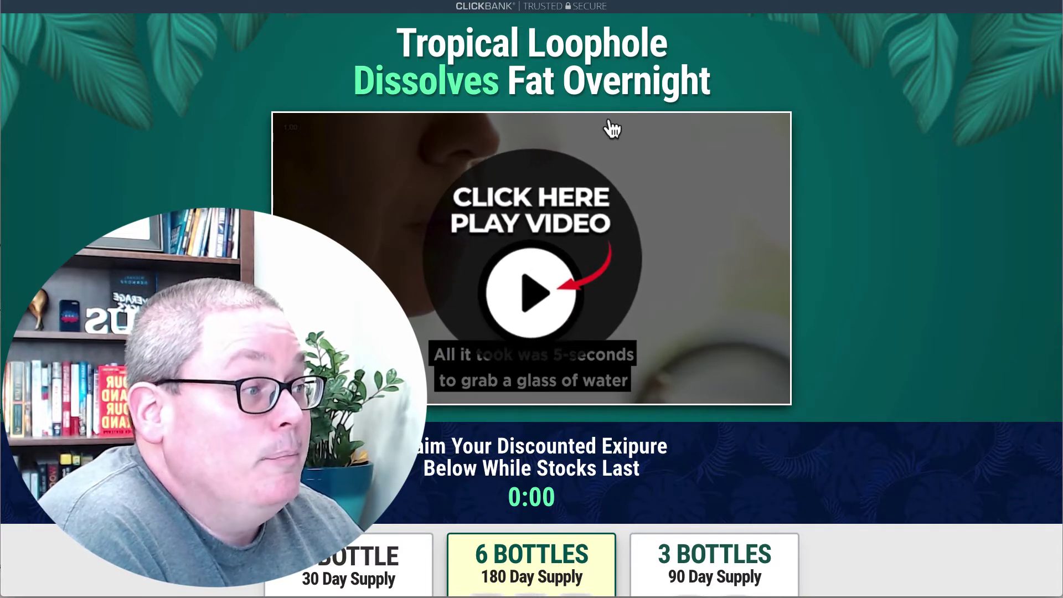
Step: Create a new GroovePages site named High Converting Squeeze Page from the E-Commerce Food & Beverage Landing Page template
mouse_move(671, 2)
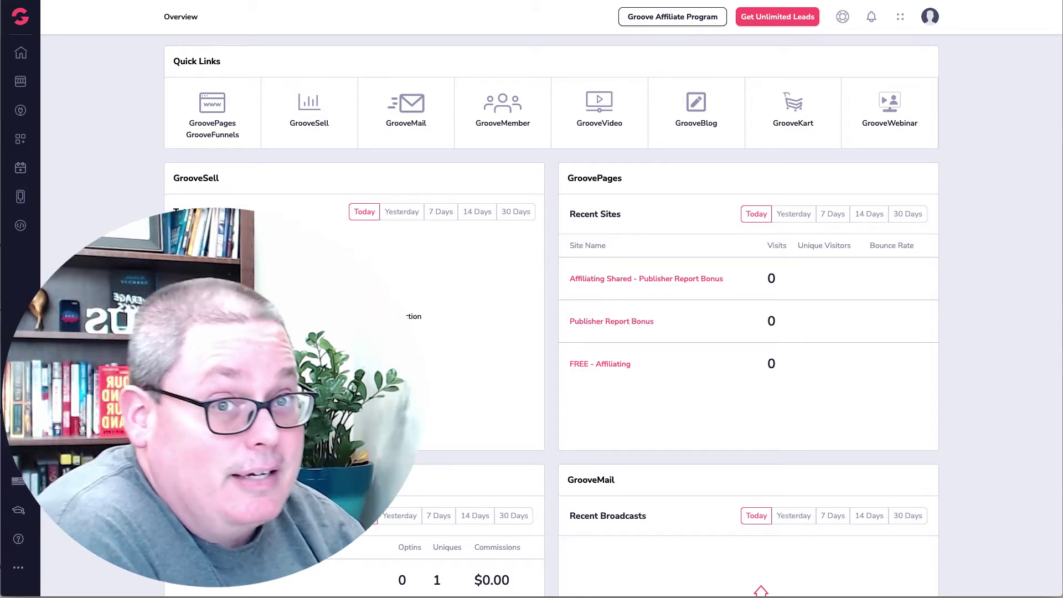
left_click(216, 117)
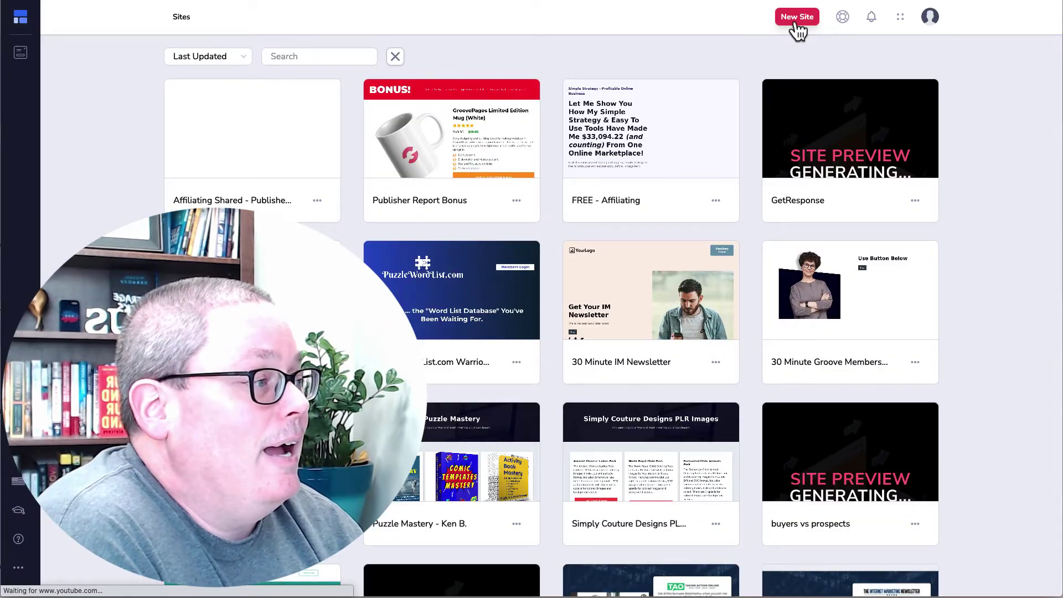
left_click(796, 20)
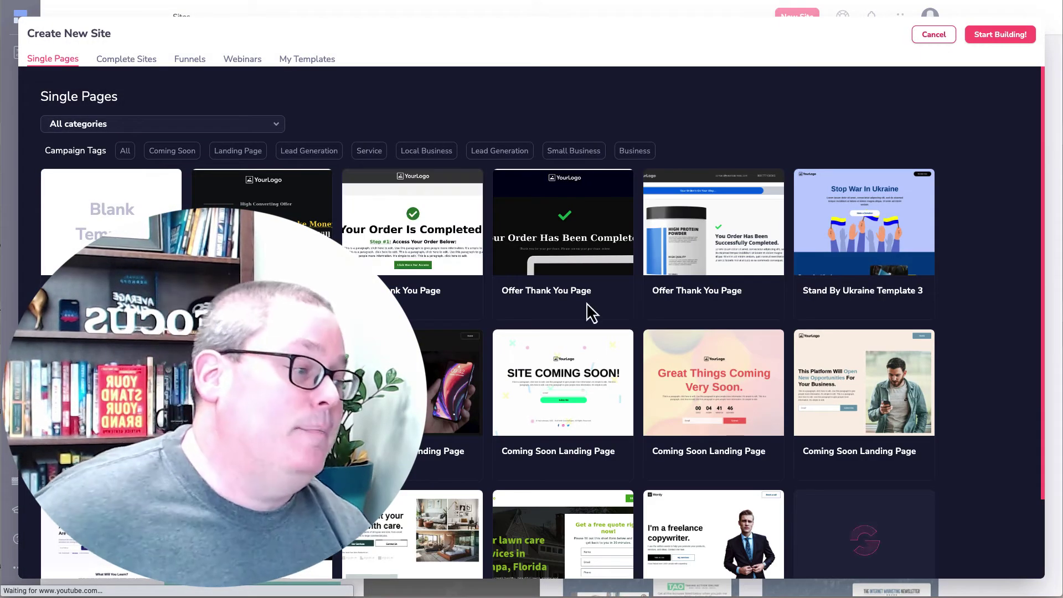
scroll(587, 303, "down", 5)
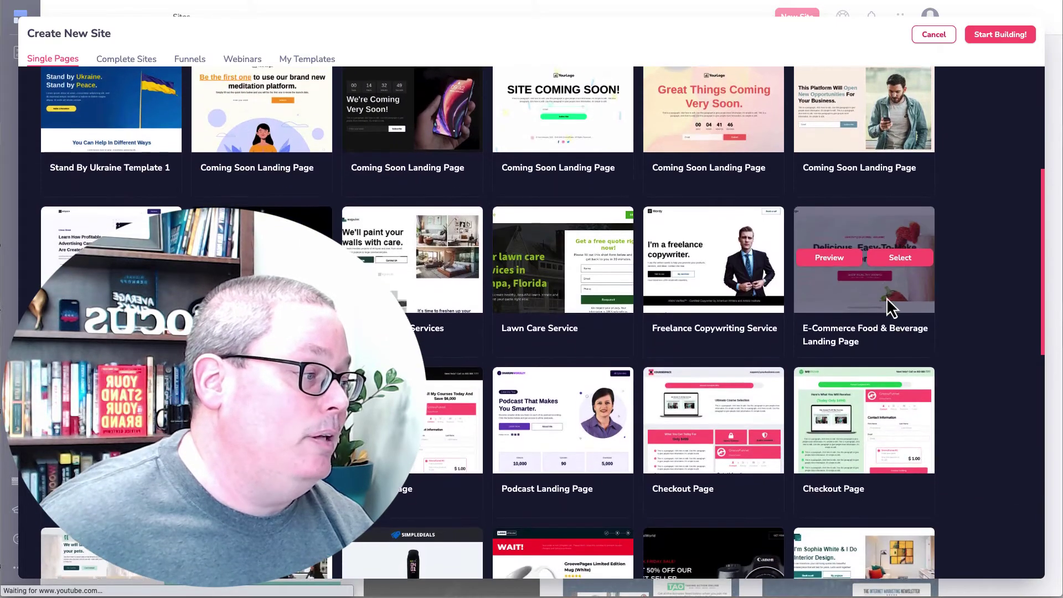
left_click(898, 260)
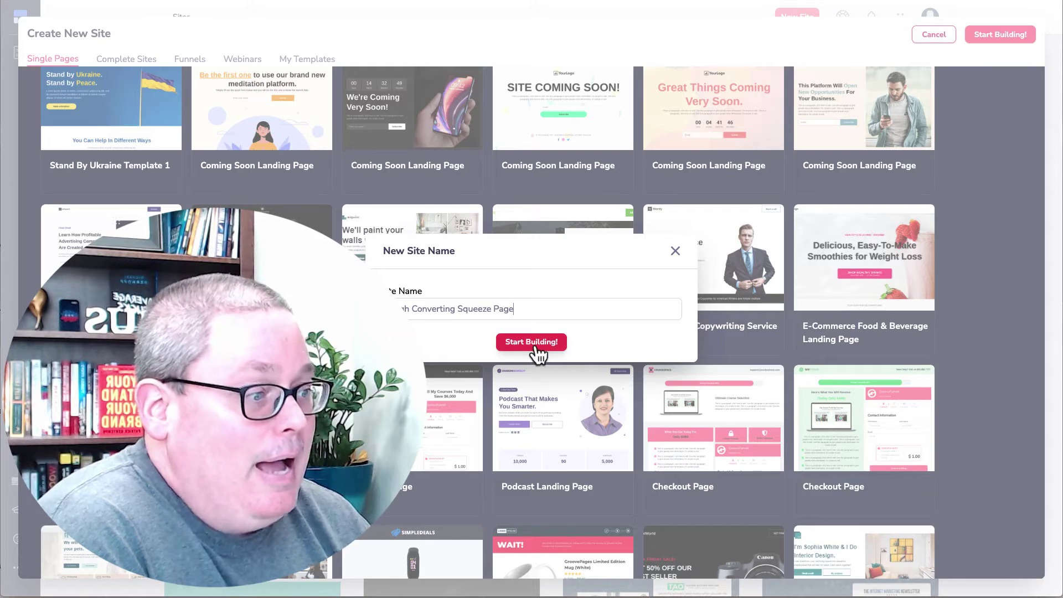
left_click(533, 342)
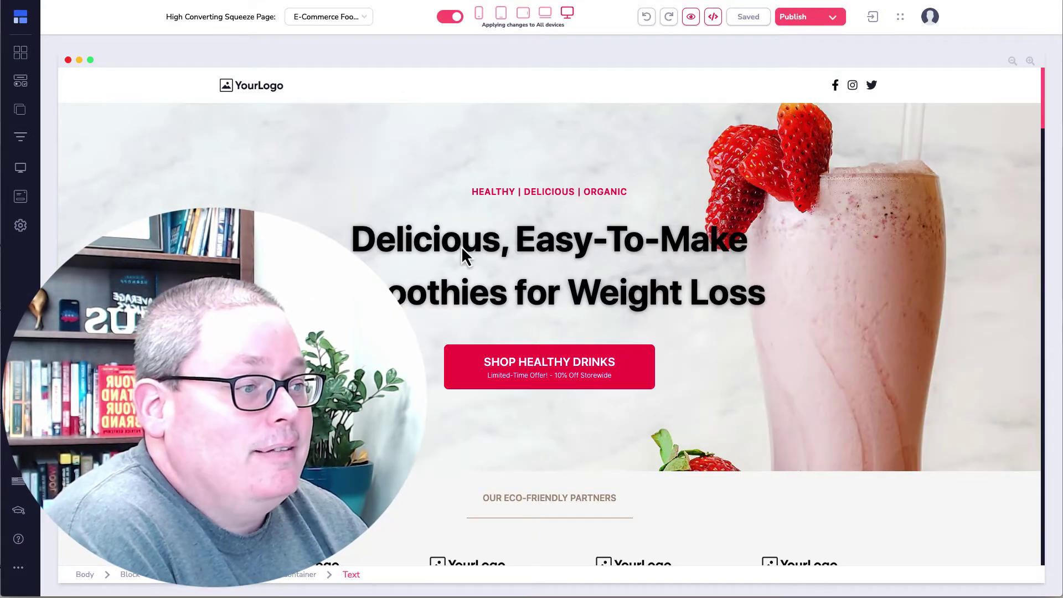
Step: Replace the hero headline with the copied text "234,000 People Use This Exotic Hack To Melt Away Lbs Of Deep Fat Every Day..."
left_click(453, 242)
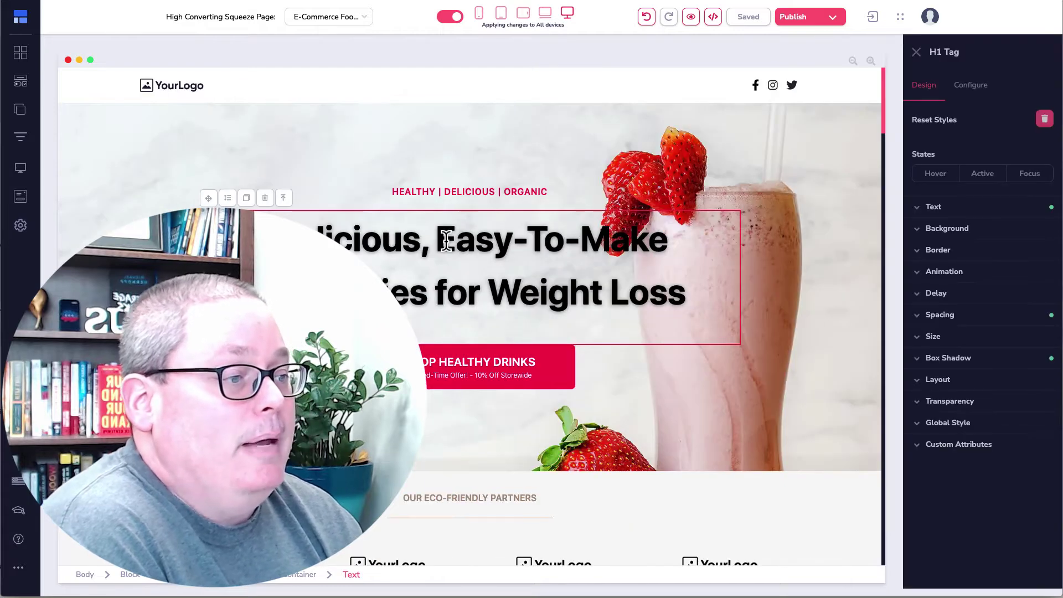
triple_click(360, 239)
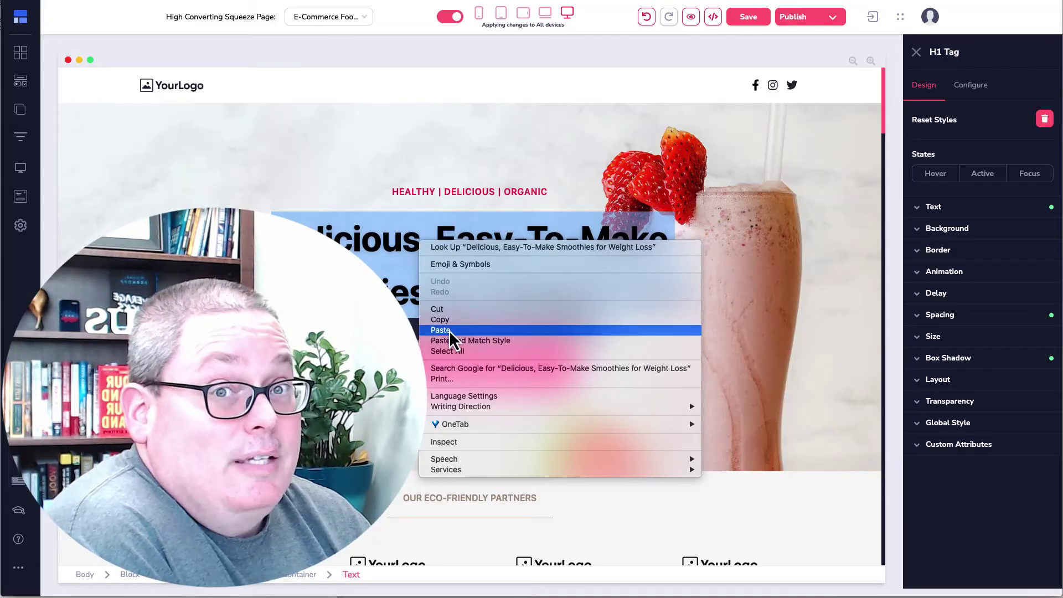
left_click(449, 330)
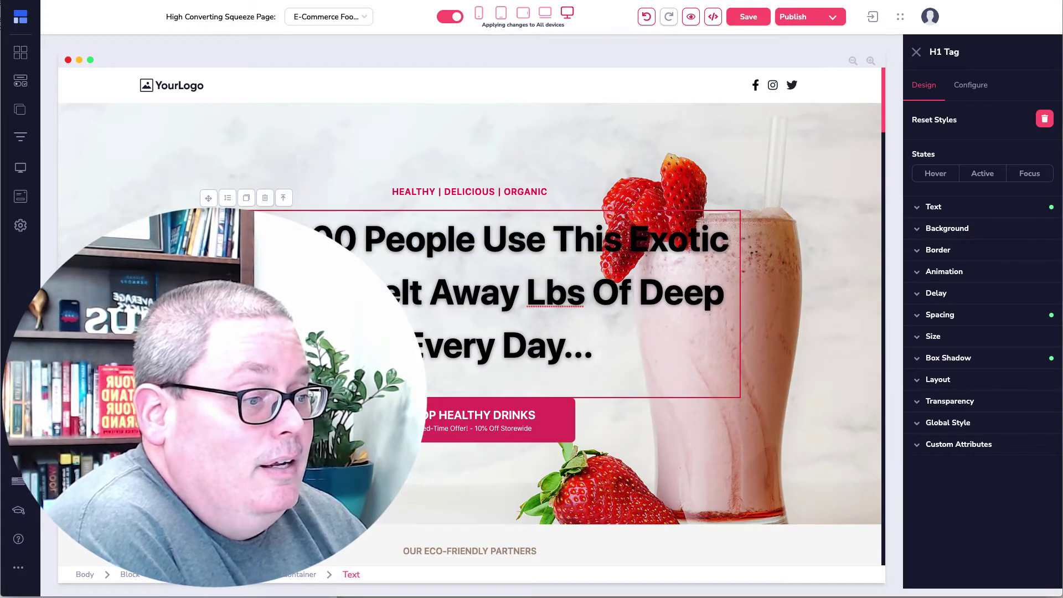
Step: Delete the Shop Healthy Drinks button beneath the hero headline
left_click(435, 410)
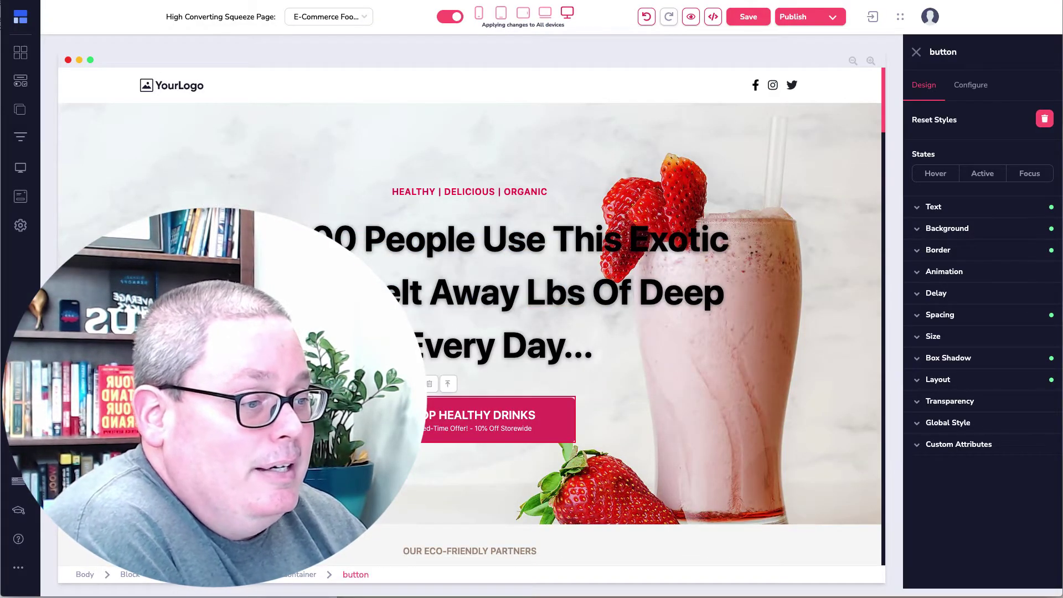
left_click(430, 386)
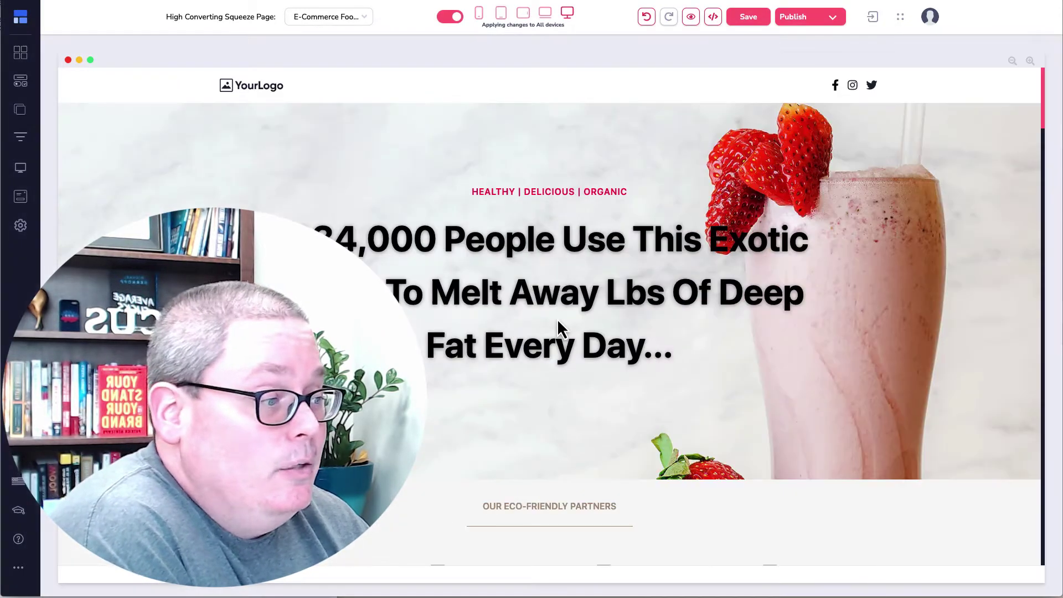
left_click(557, 320)
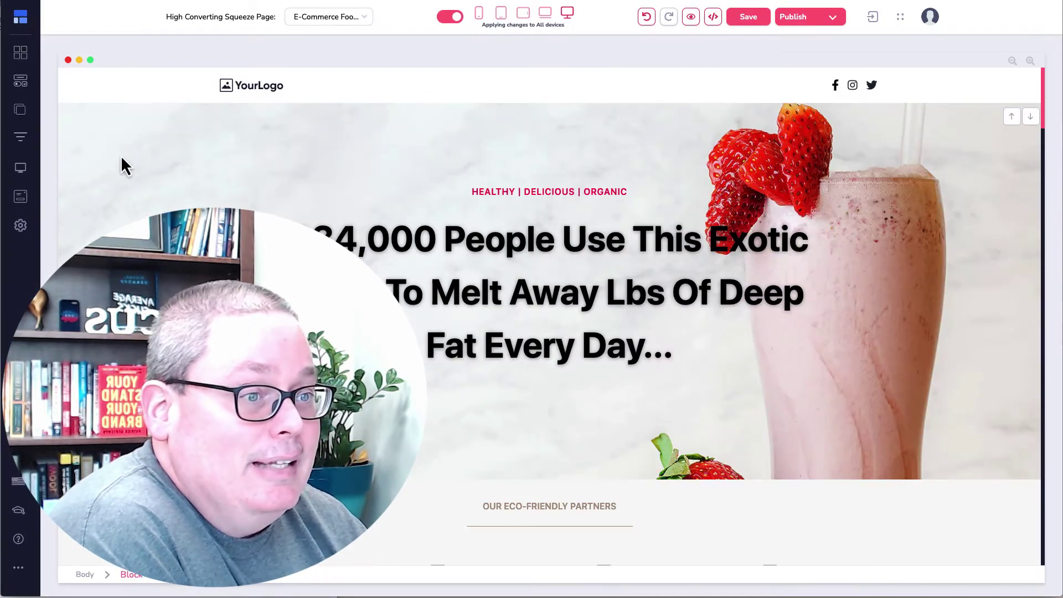
Step: Insert an Empty Form element below the hero headline
left_click(21, 80)
scroll(111, 269, "down", 3)
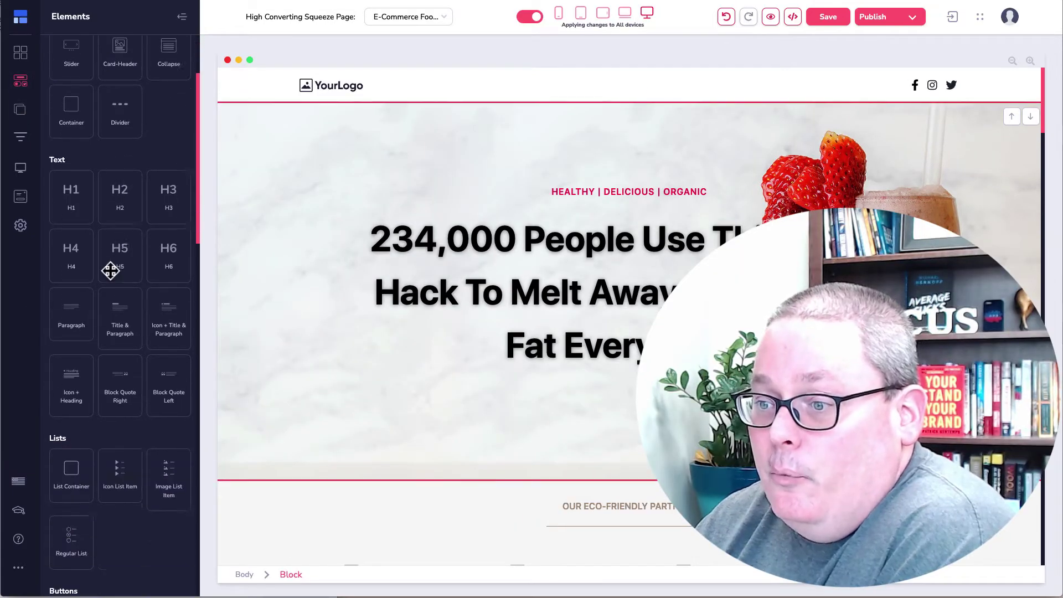
scroll(111, 270, "down", 10)
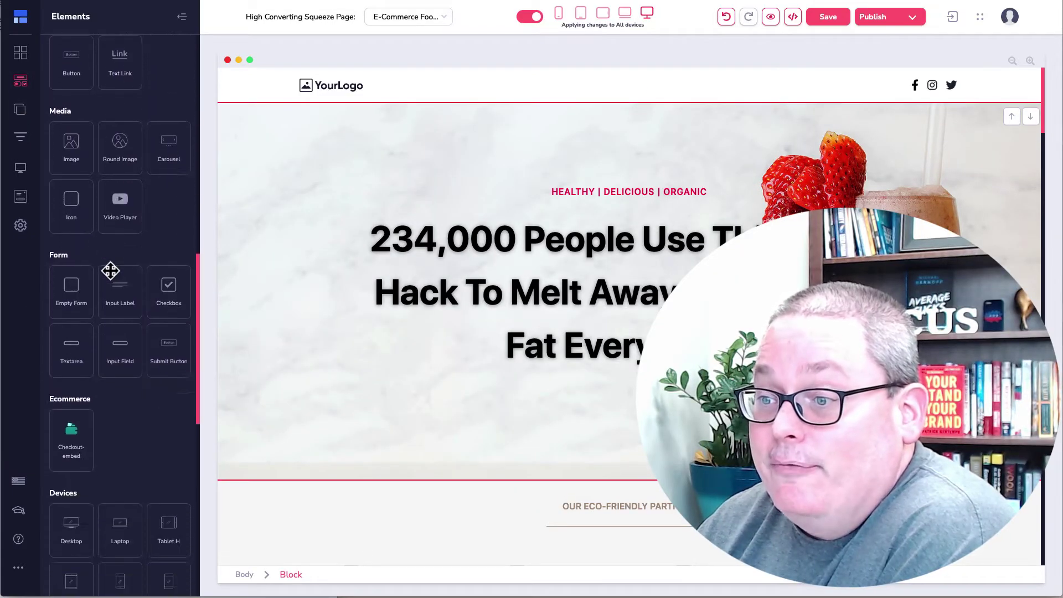
scroll(110, 270, "down", 3)
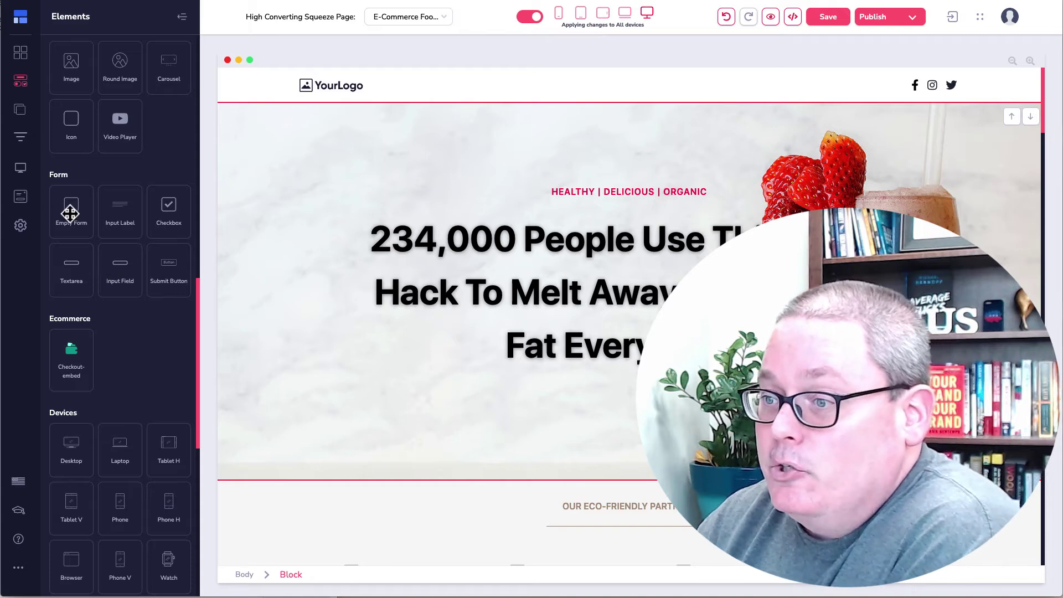
left_click_drag(70, 213, 590, 420)
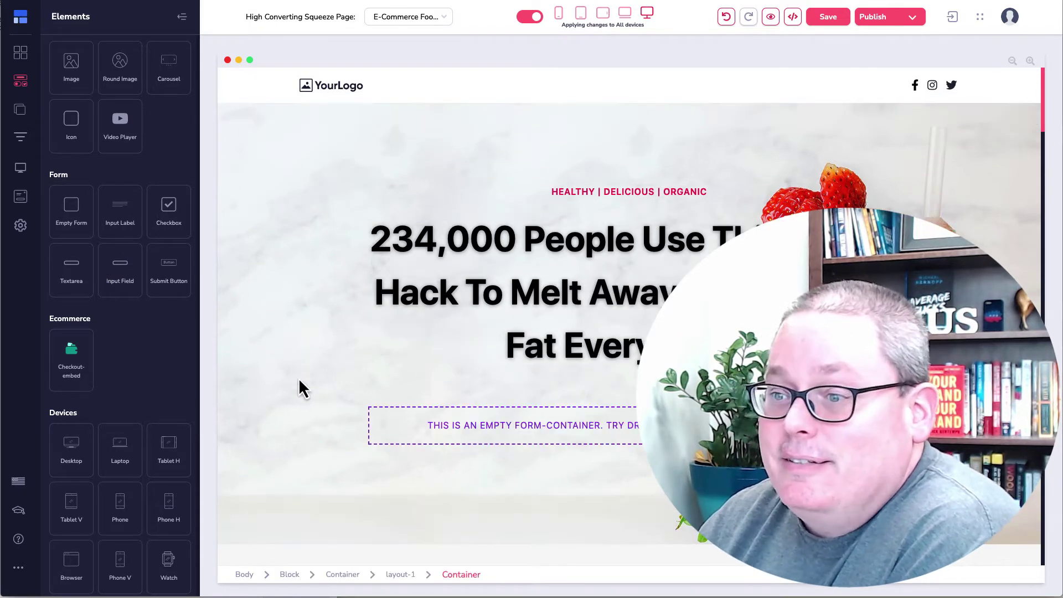
left_click(606, 444)
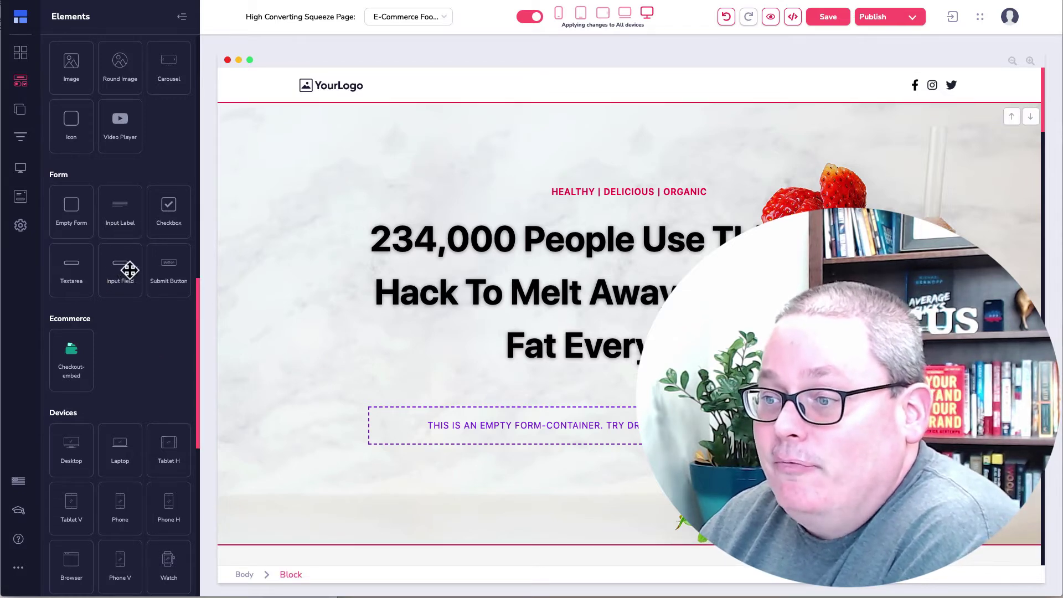
Step: Place a submit button with an input field above it in the form, and duplicate the input field
left_click_drag(166, 271, 465, 433)
left_click_drag(117, 273, 393, 424)
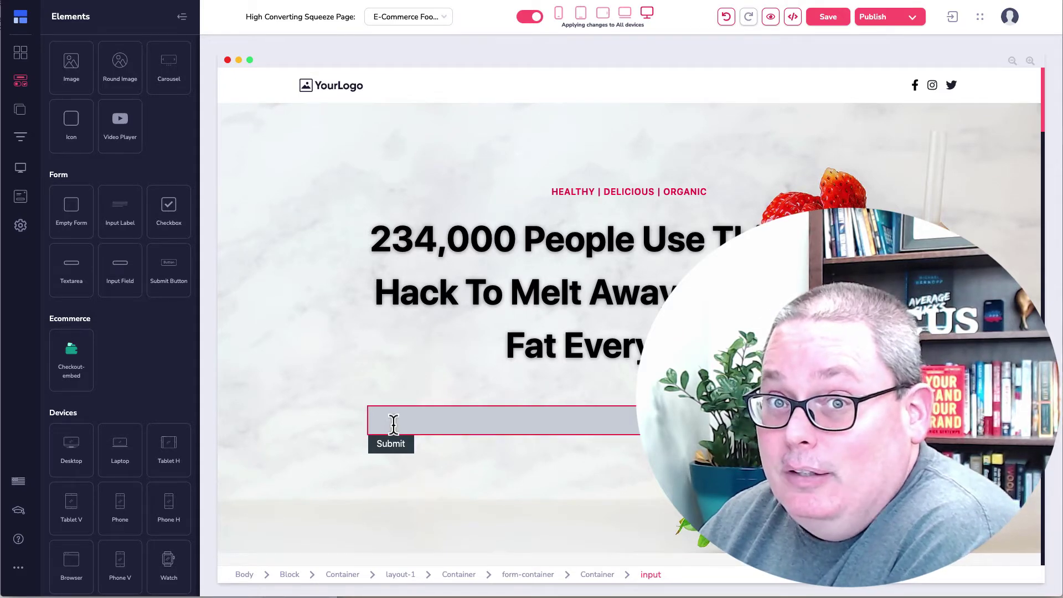
left_click(393, 424)
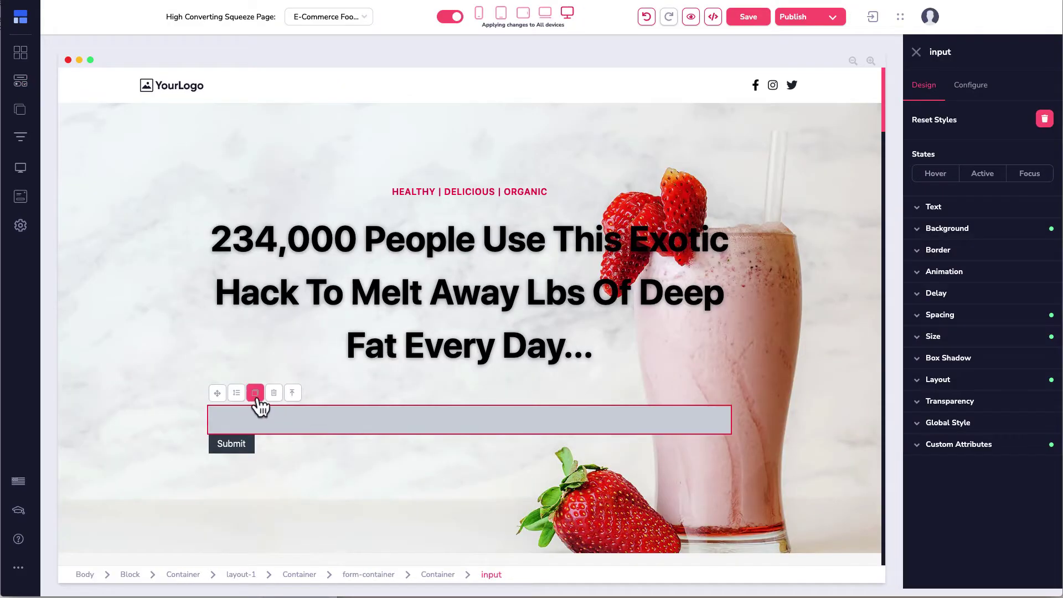
left_click(256, 394)
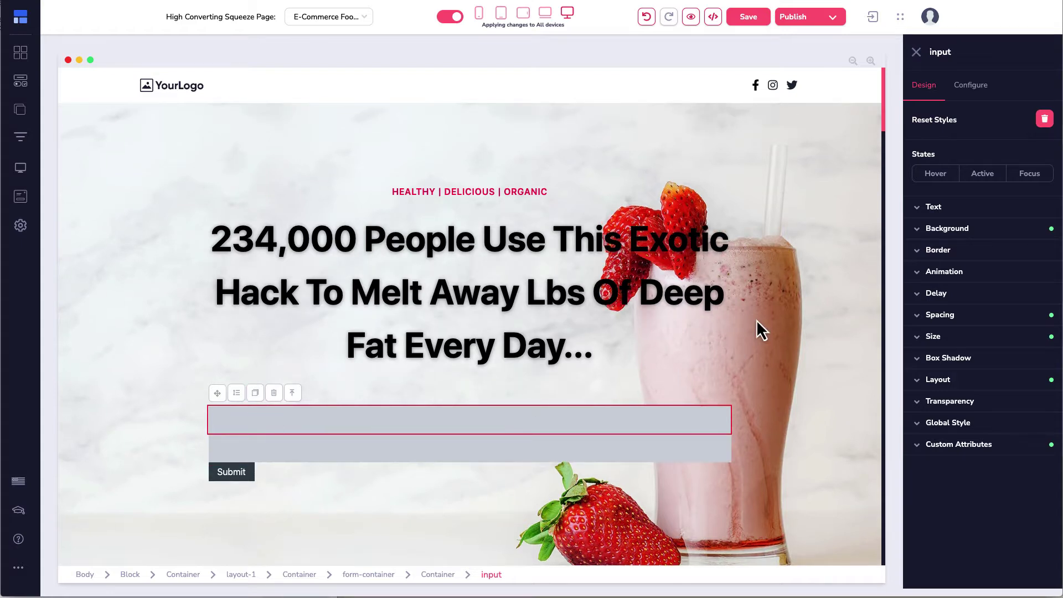
Step: Set the upper input's name to "name" and its placeholder to "Enter Your First Name"
left_click(972, 100)
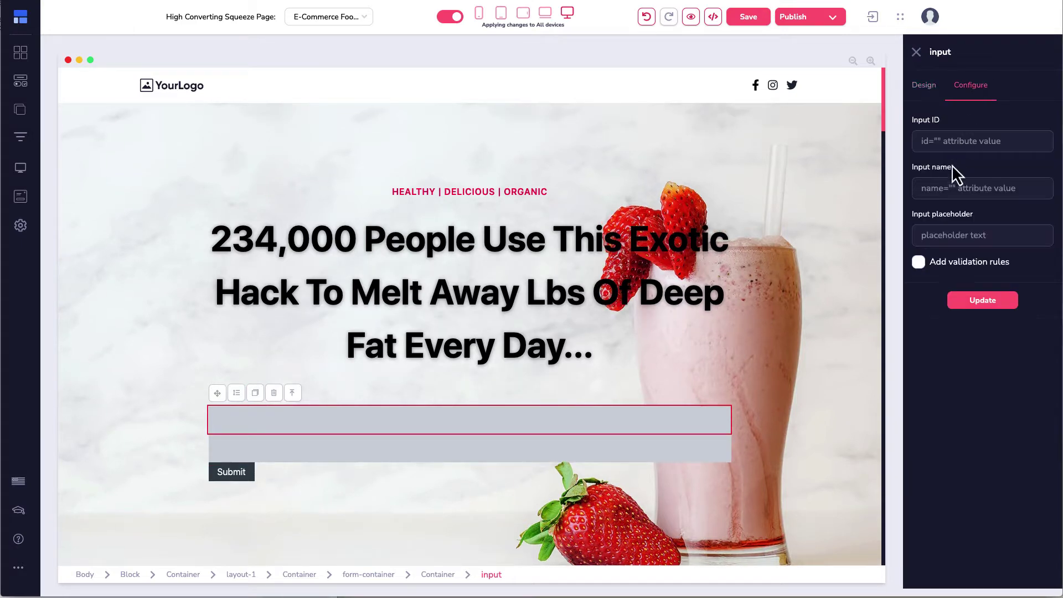
type("name")
key("Tab")
type("Enter Your First Name")
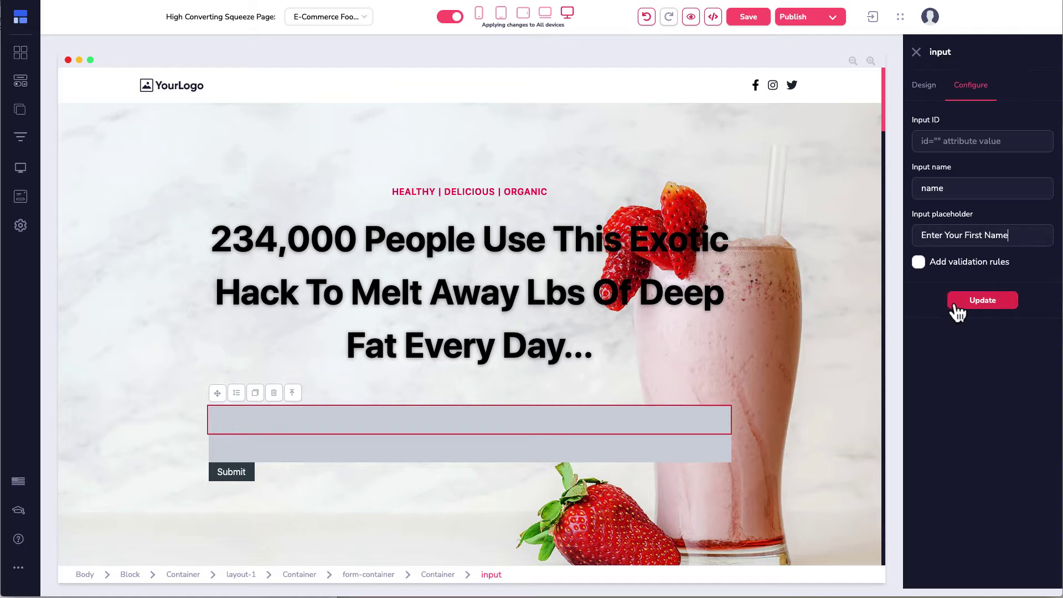
left_click(958, 308)
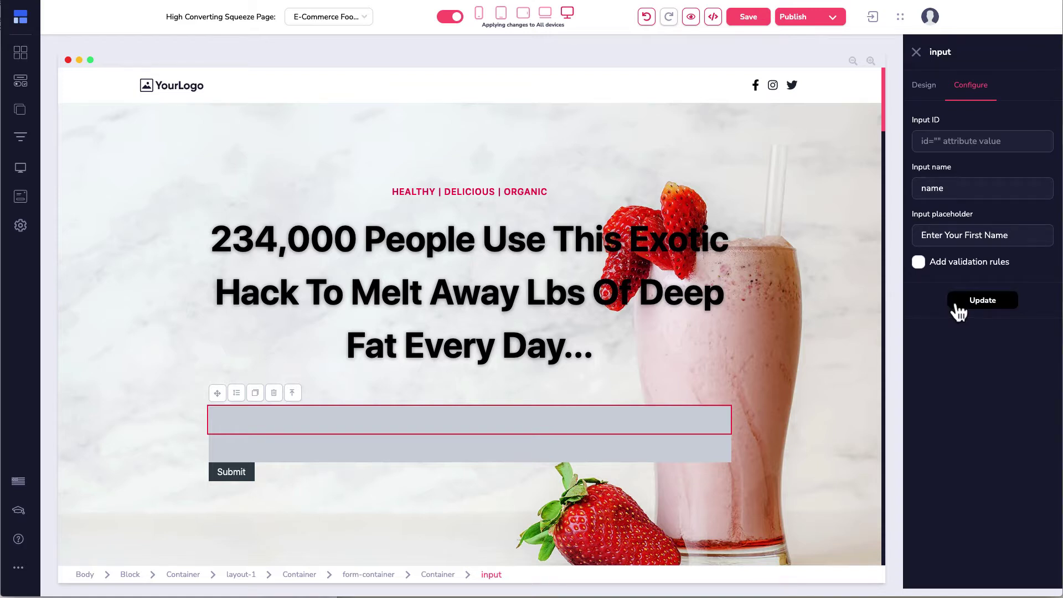
Step: Set the lower input's name to "email" and its placeholder to "Enter Your Email Address"
left_click(265, 458)
left_click(975, 187)
type("email")
key("Tab")
type("Enter Your Email Address")
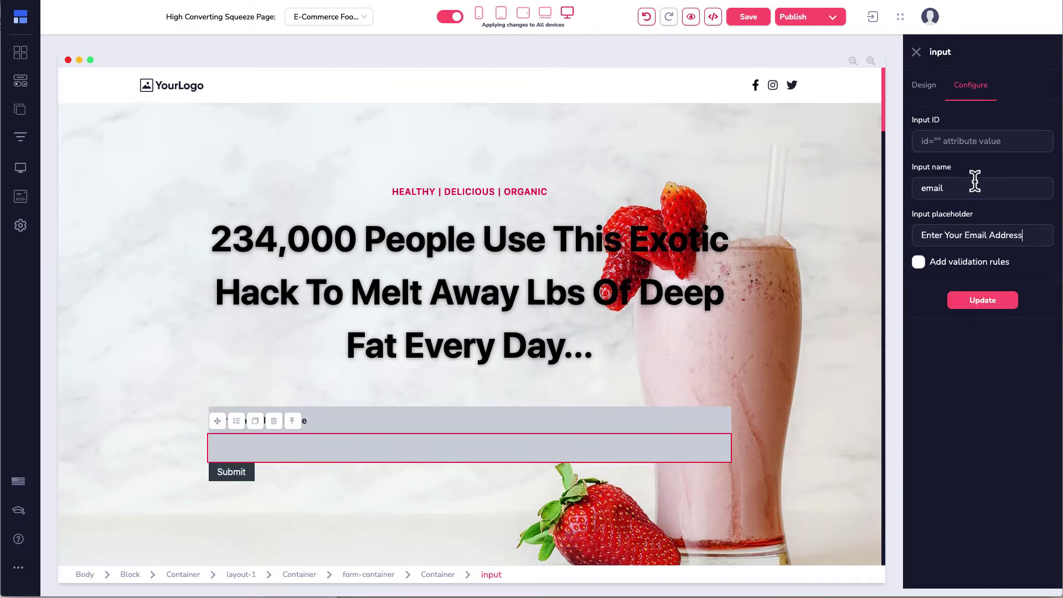
left_click(959, 308)
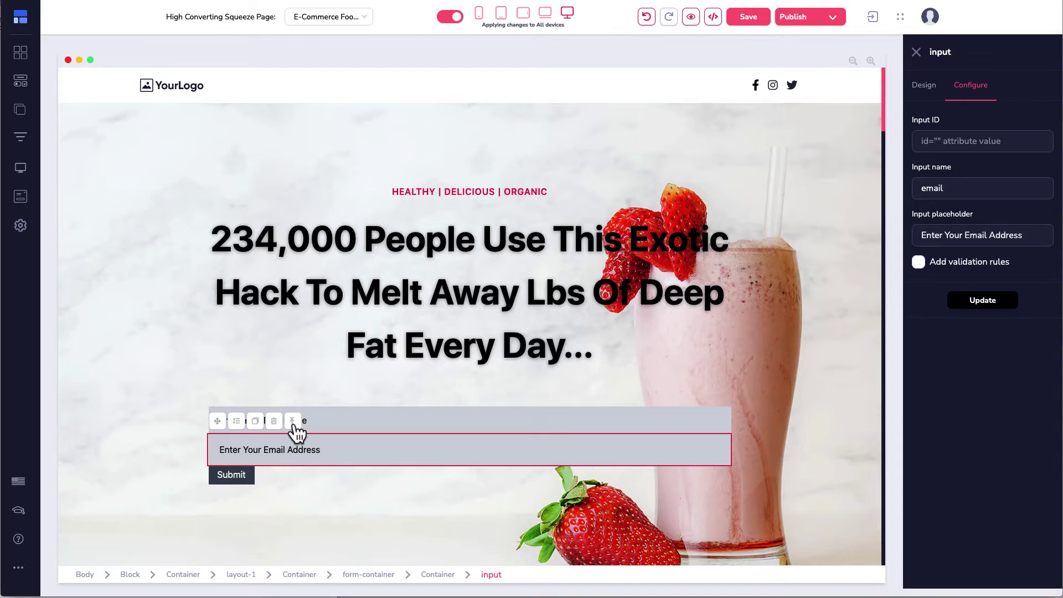
Step: Select the form container around the name and email fields and set its integration to Getresponse
left_click(294, 424)
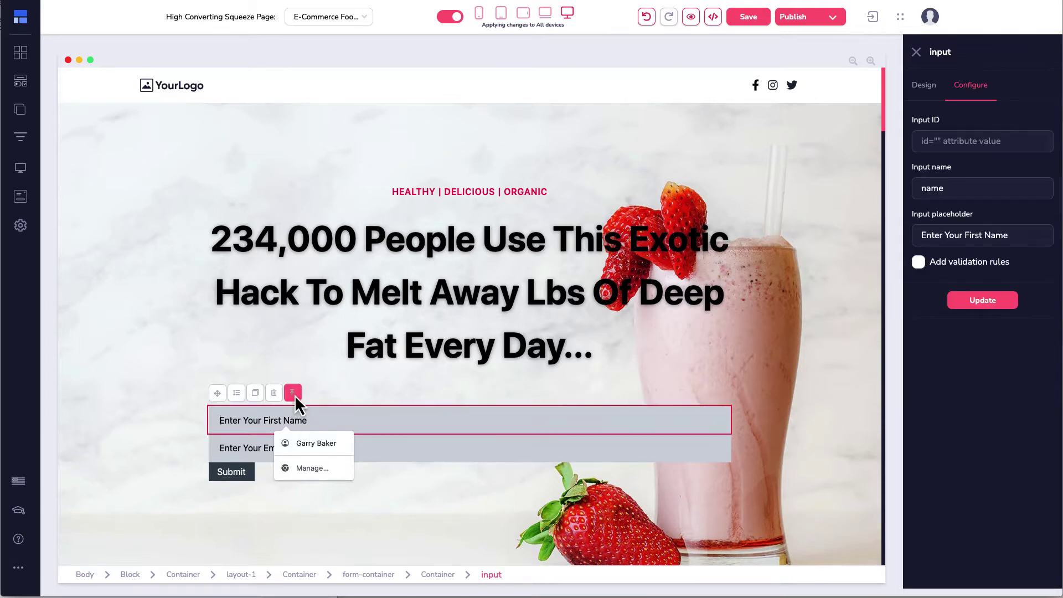
left_click(293, 393)
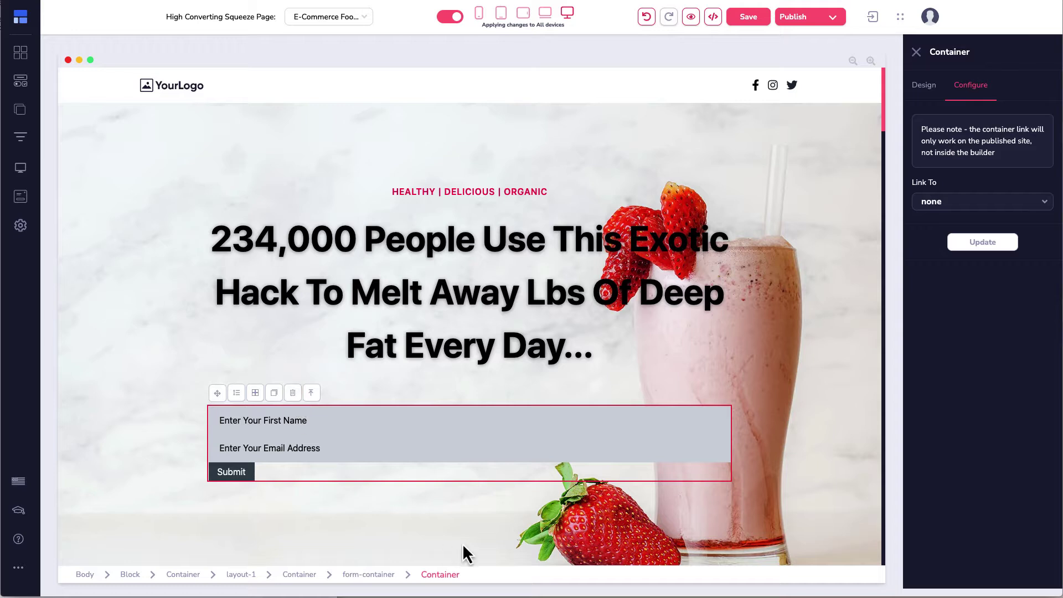
left_click(381, 576)
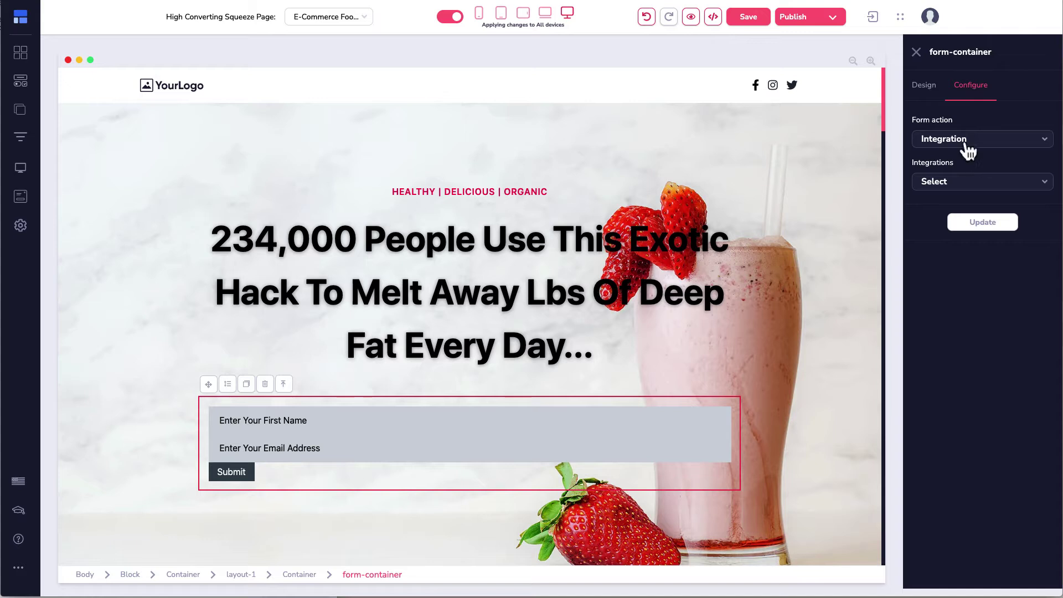
left_click(967, 188)
left_click(956, 249)
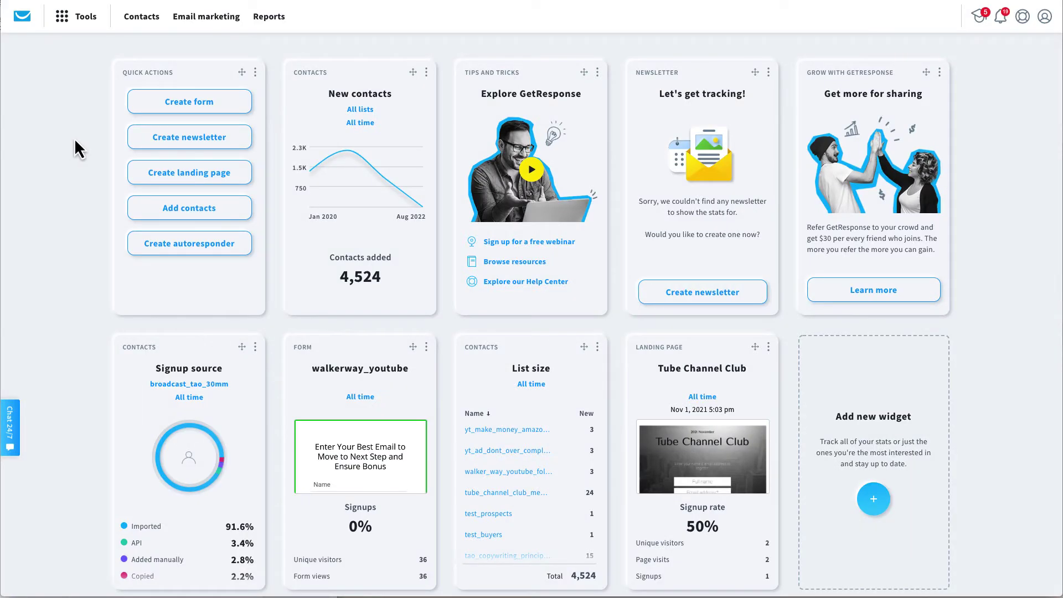
Step: Switch to GetResponse and create a contact list named "High Converting Squeezee Page"
left_click(144, 20)
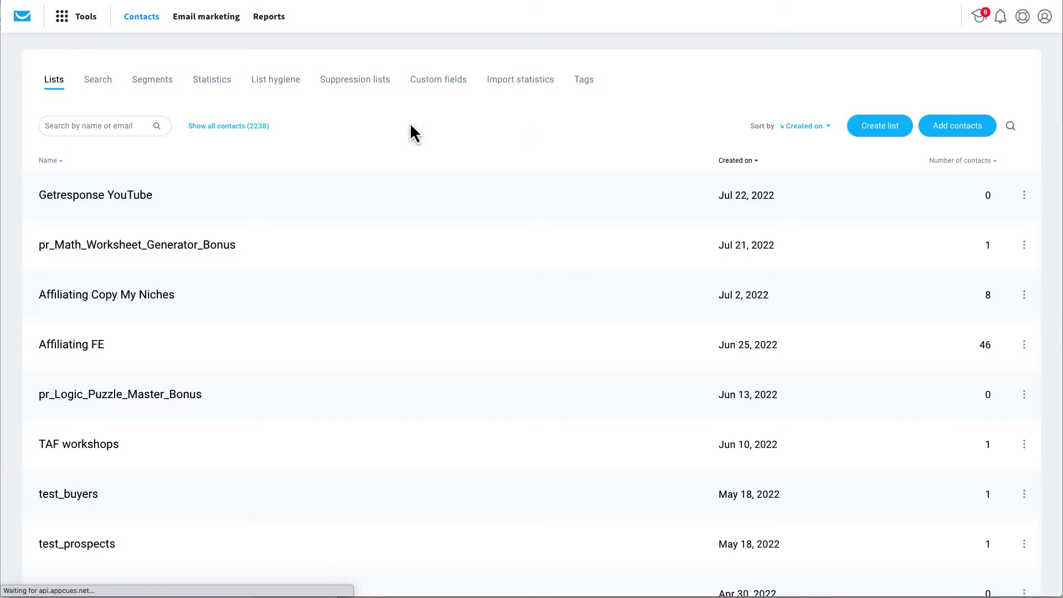
left_click(872, 133)
left_click(475, 149)
type("High Converting Squeeze Page")
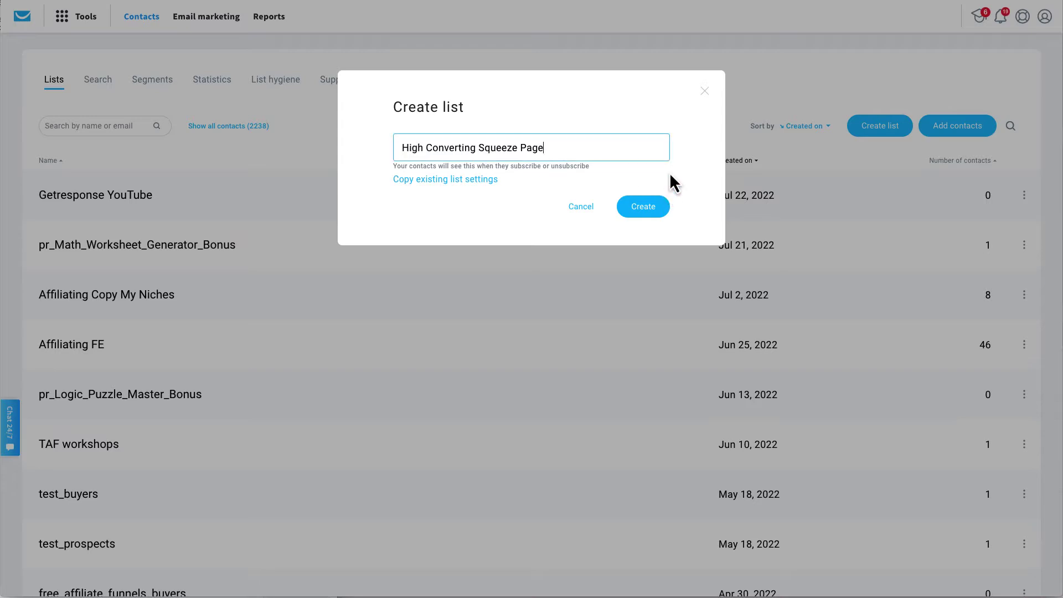
left_click(640, 213)
left_click(640, 212)
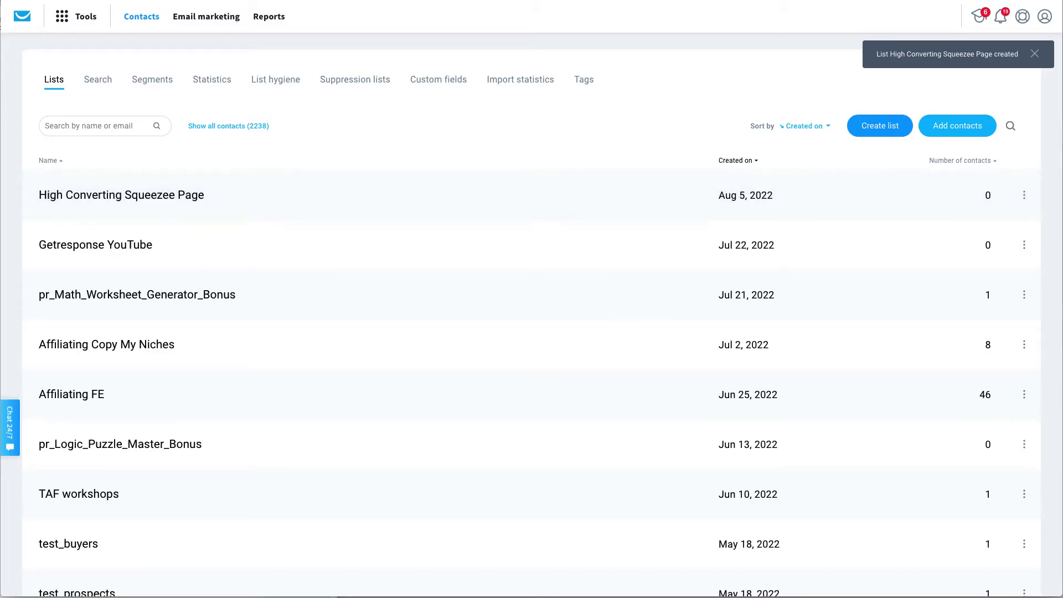
Step: Return to GroovePages, save the page and choose "High Converting Squeezee Page" as the form's Getresponse list
left_click(794, 1)
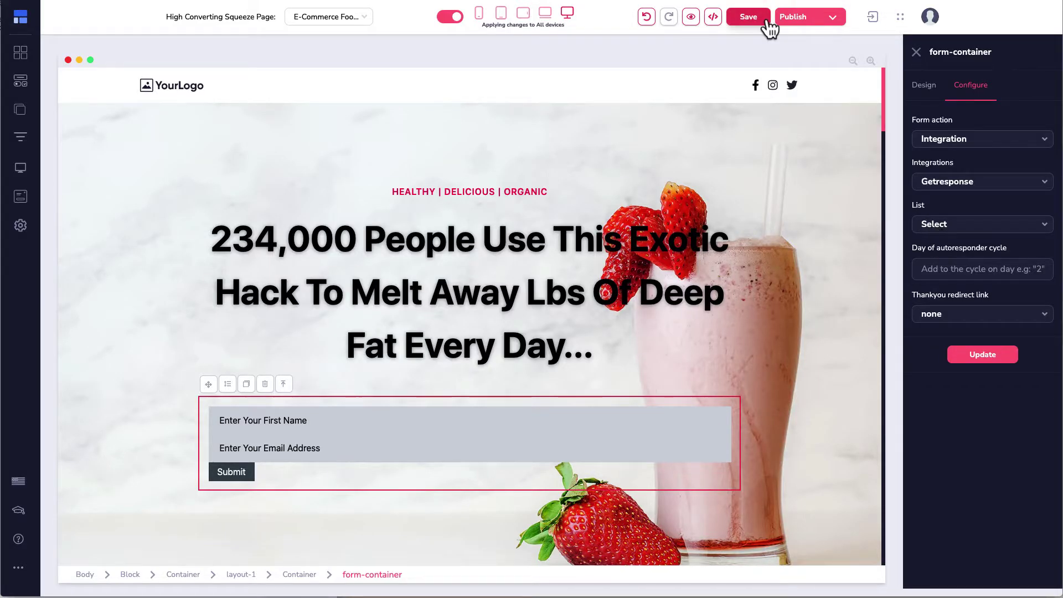
left_click(749, 18)
left_click(971, 147)
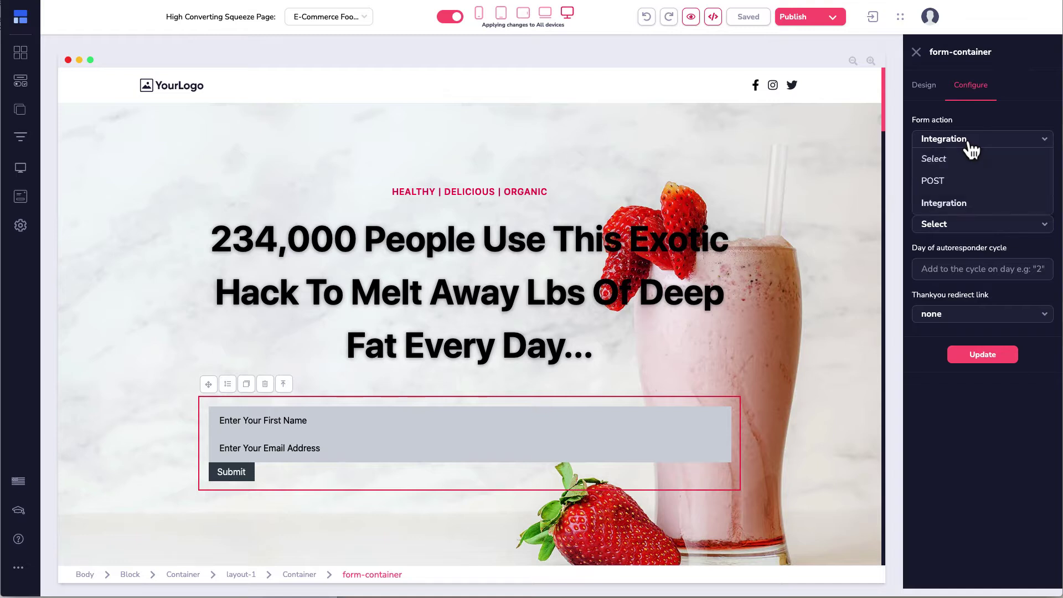
left_click(994, 130)
left_click(977, 184)
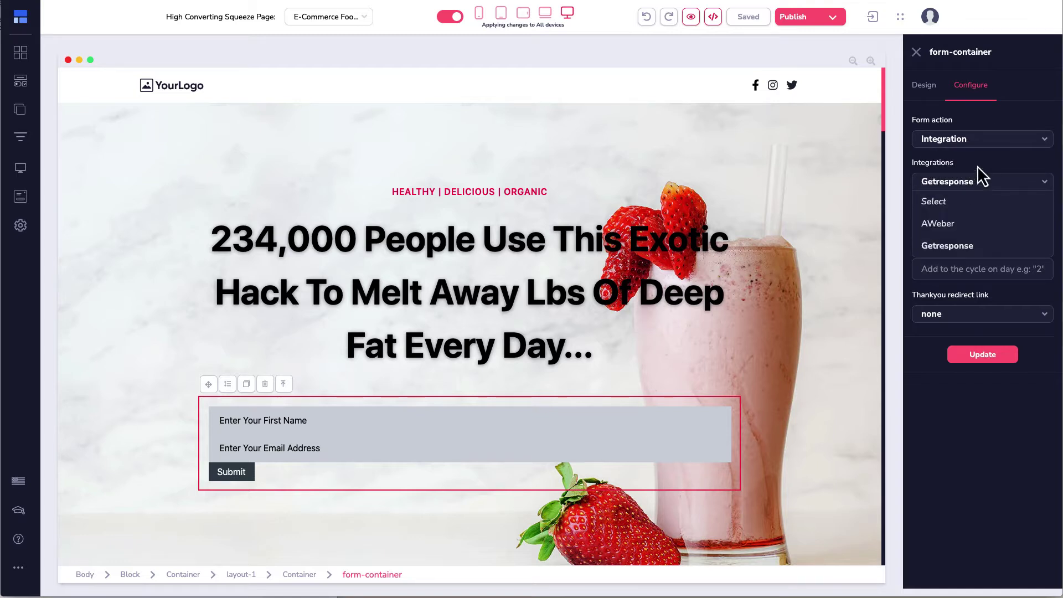
left_click(976, 183)
left_click(964, 228)
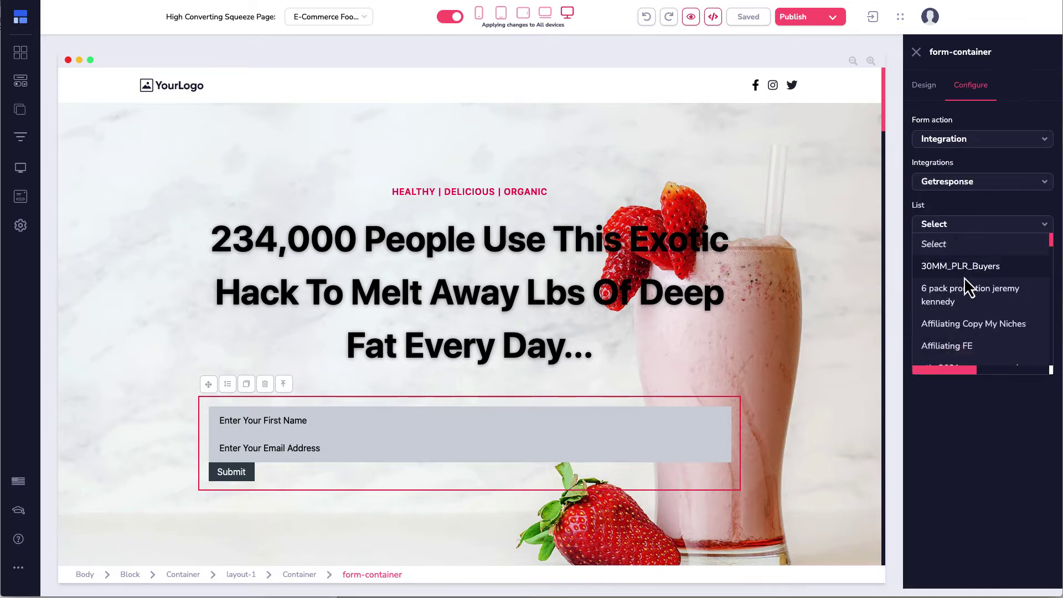
scroll(962, 277, "down", 5)
left_click(950, 267)
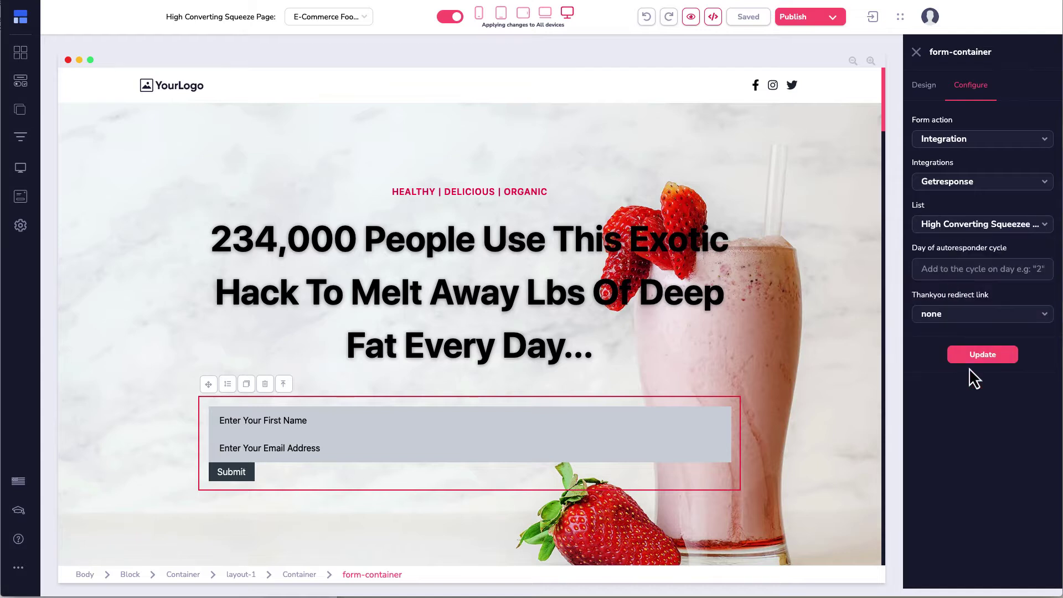
Step: Set the form's thank-you redirect to URL, and copy the Exipure affiliate link from the offer's affiliate page found through the ClickBank marketplace
left_click(952, 328)
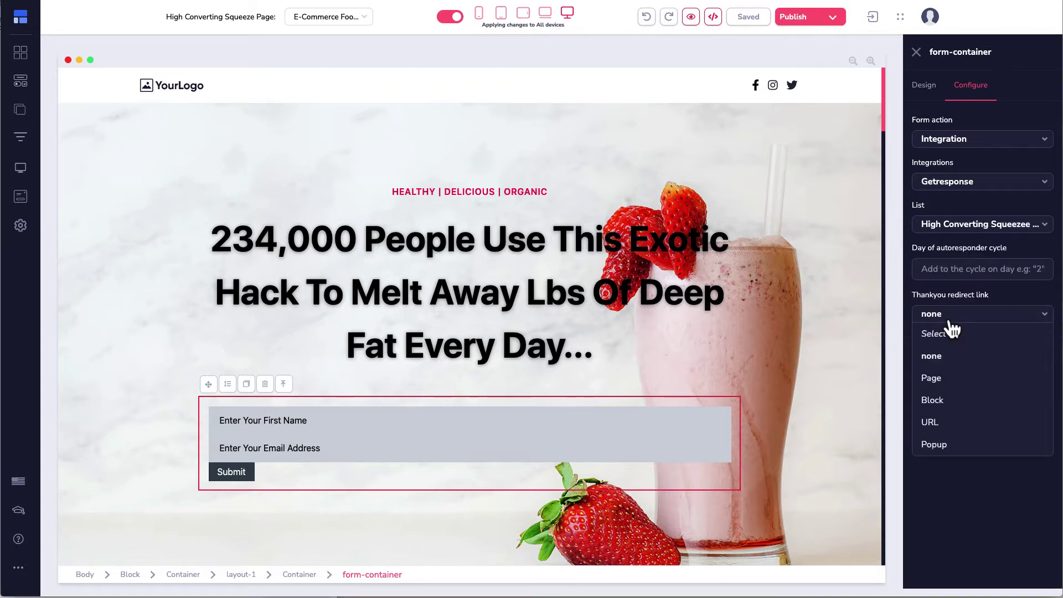
left_click(939, 422)
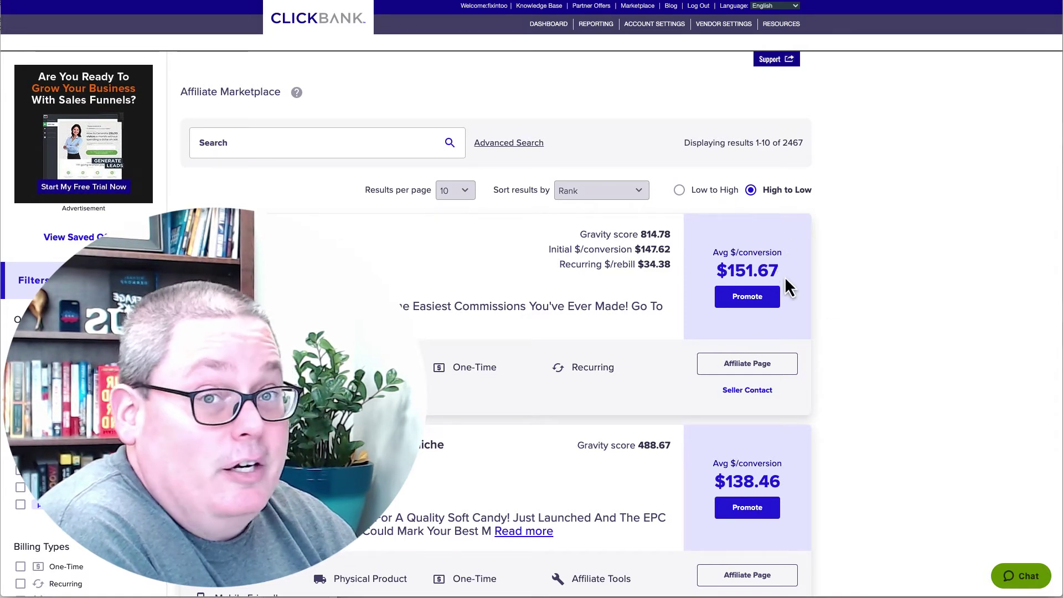
left_click(743, 376)
scroll(869, 228, "down", 5)
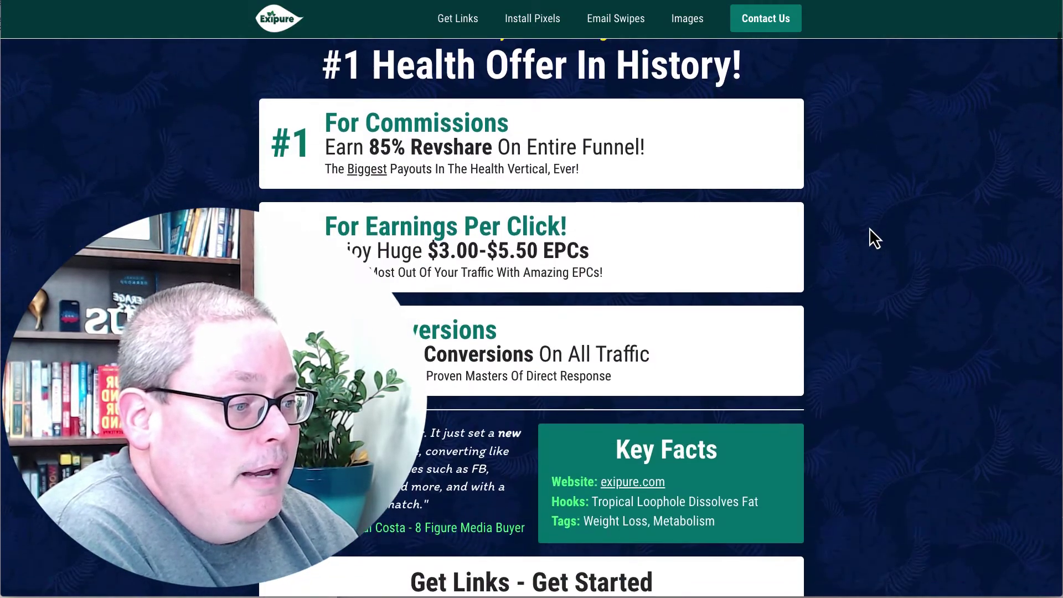
scroll(870, 229, "down", 9)
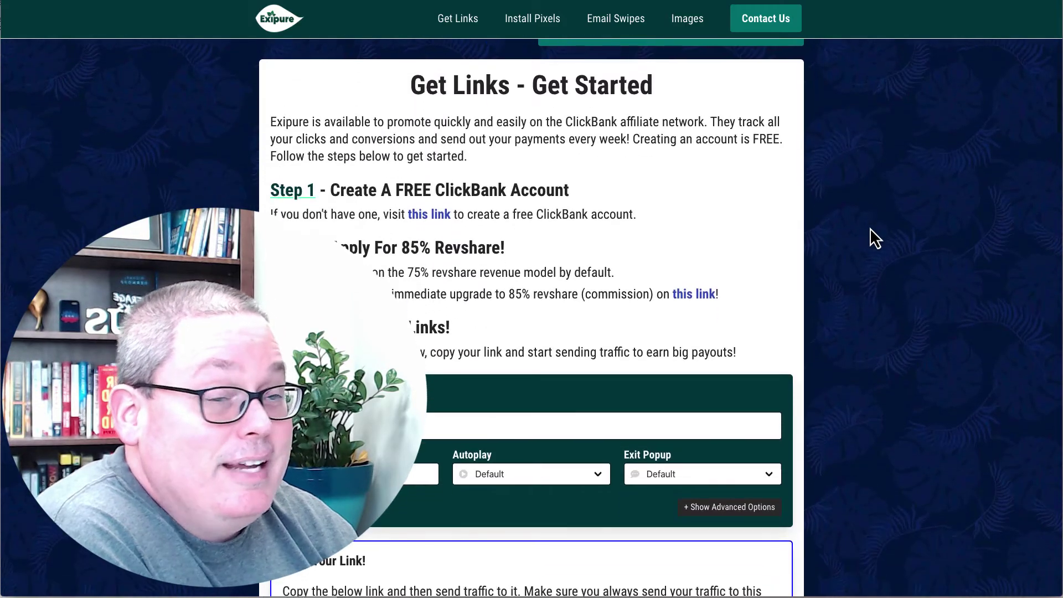
scroll(869, 228, "down", 4)
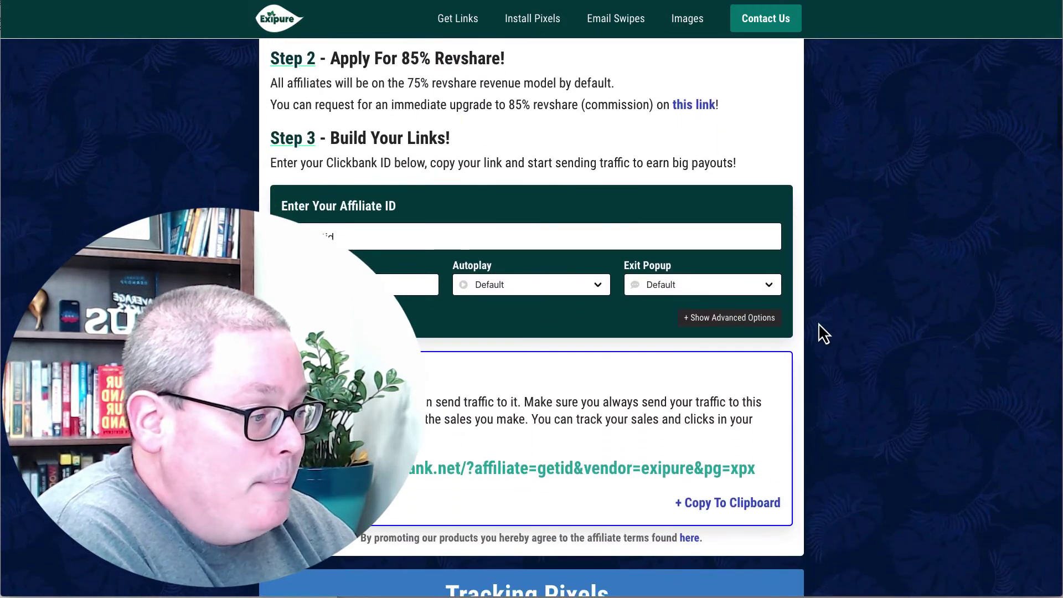
left_click(692, 507)
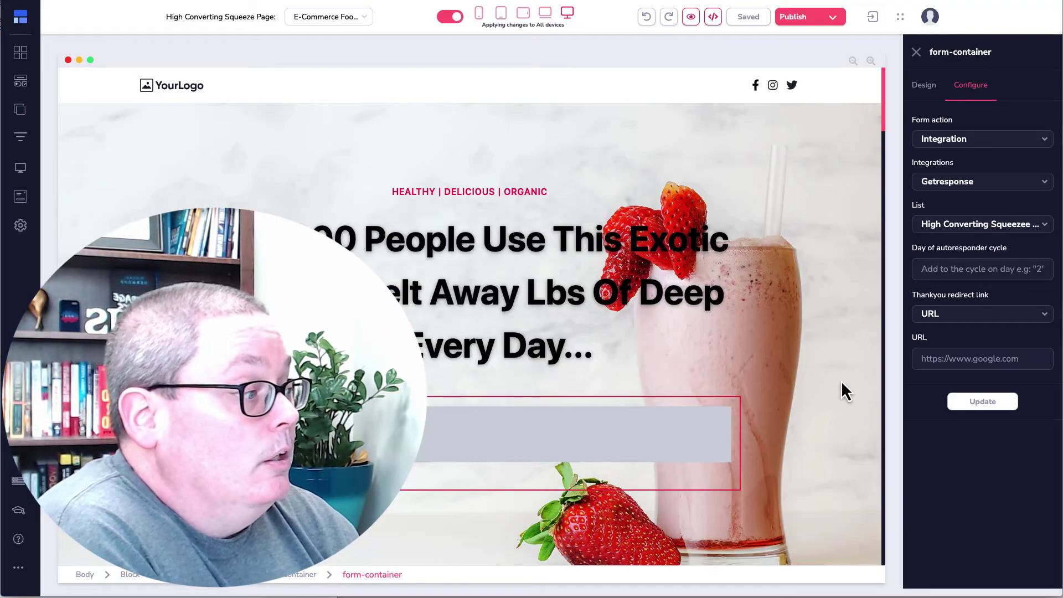
Step: Paste the copied Exipure affiliate link as the form's redirect URL, update the form and save the page
right_click(937, 356)
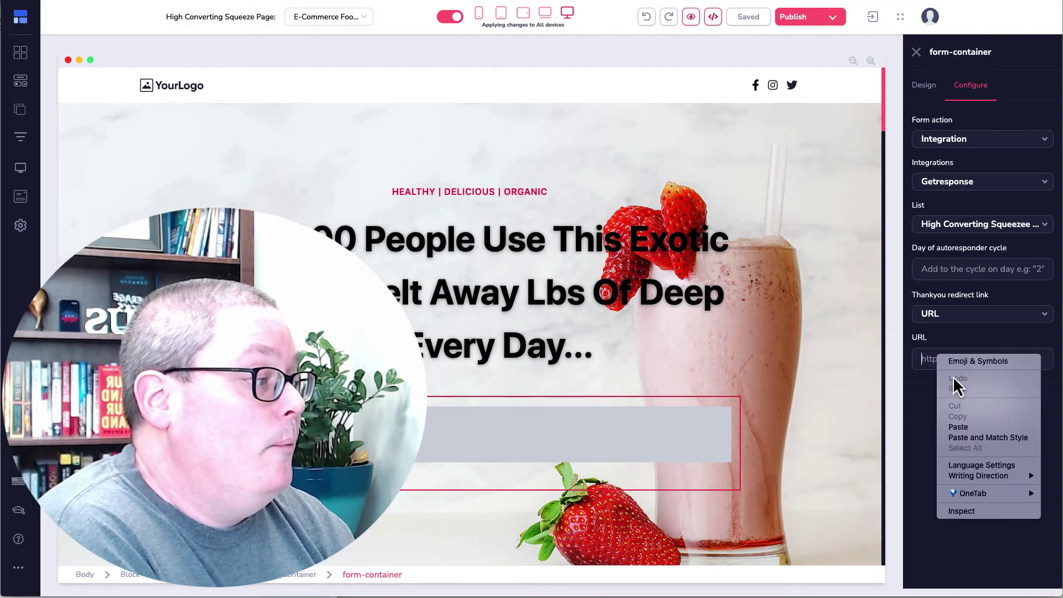
left_click(958, 427)
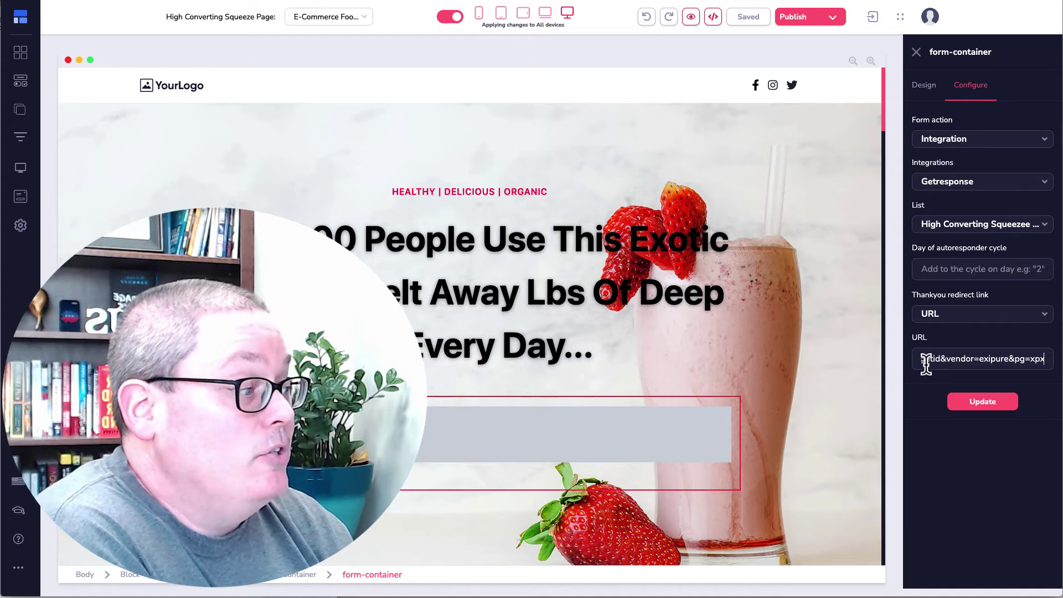
left_click(962, 410)
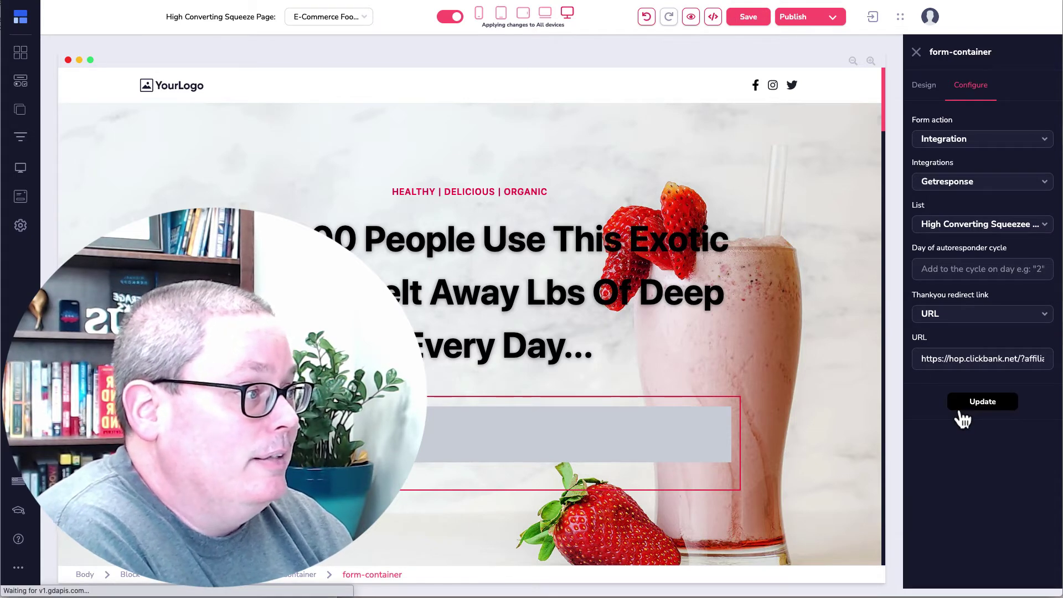
left_click(746, 18)
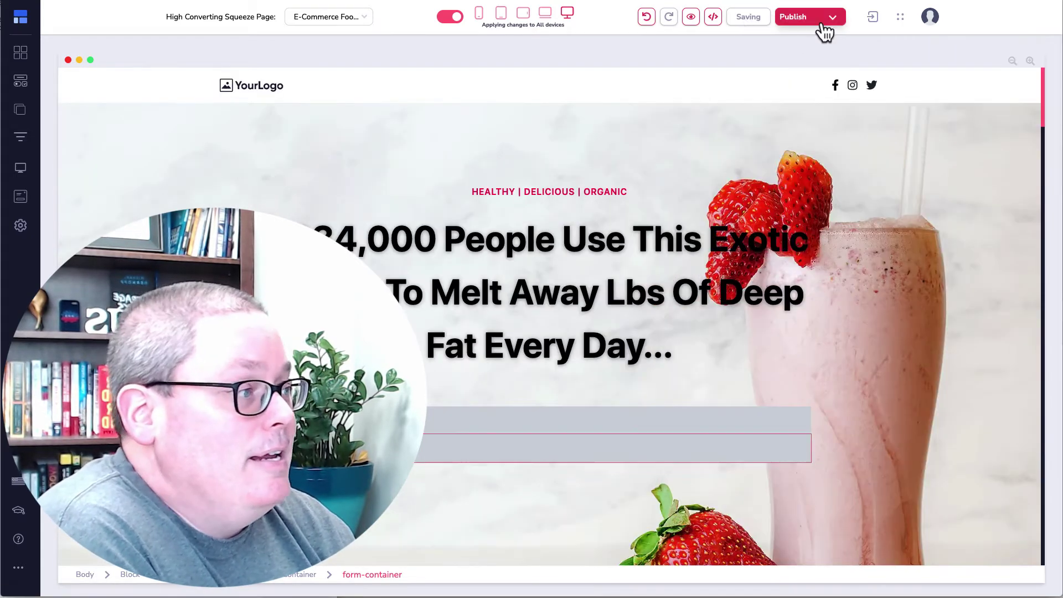
Step: Publish the page to the GroovePages subdomain in the folder "highconvertingsqueezepage" and view its headline on the live page
left_click(831, 22)
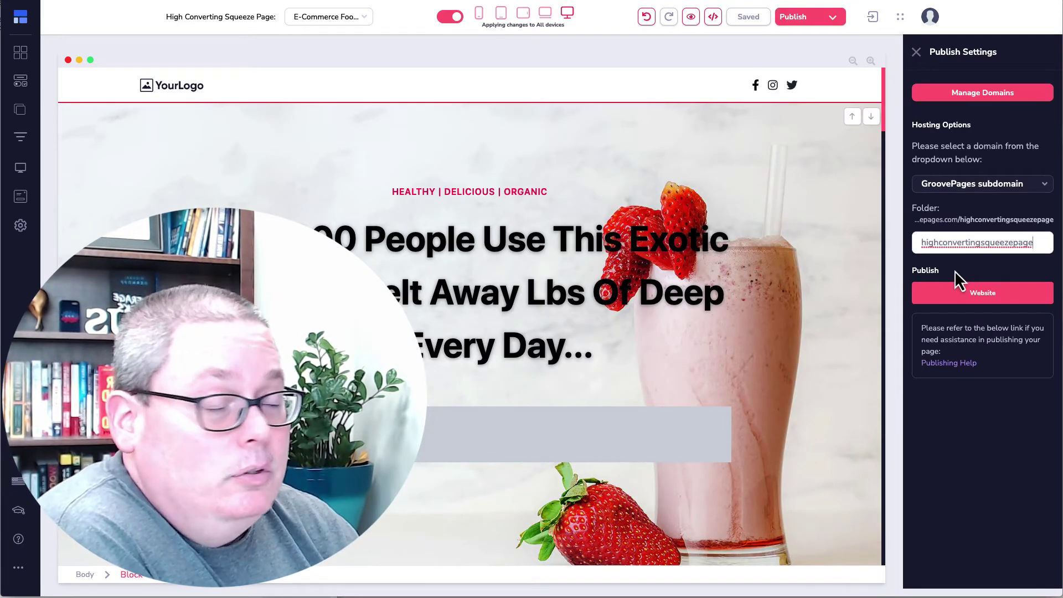
left_click(945, 296)
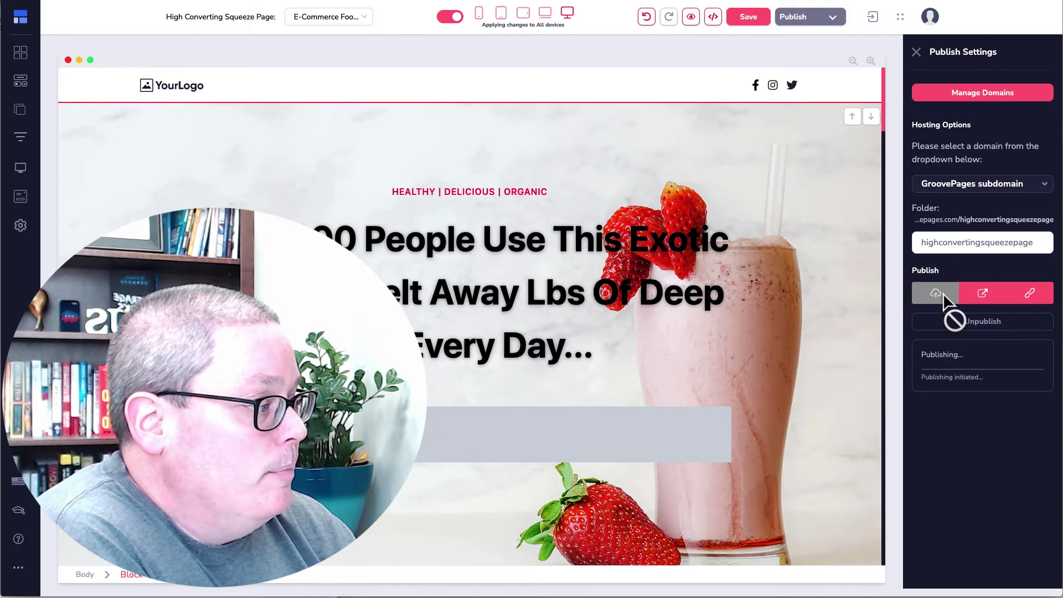
left_click(981, 295)
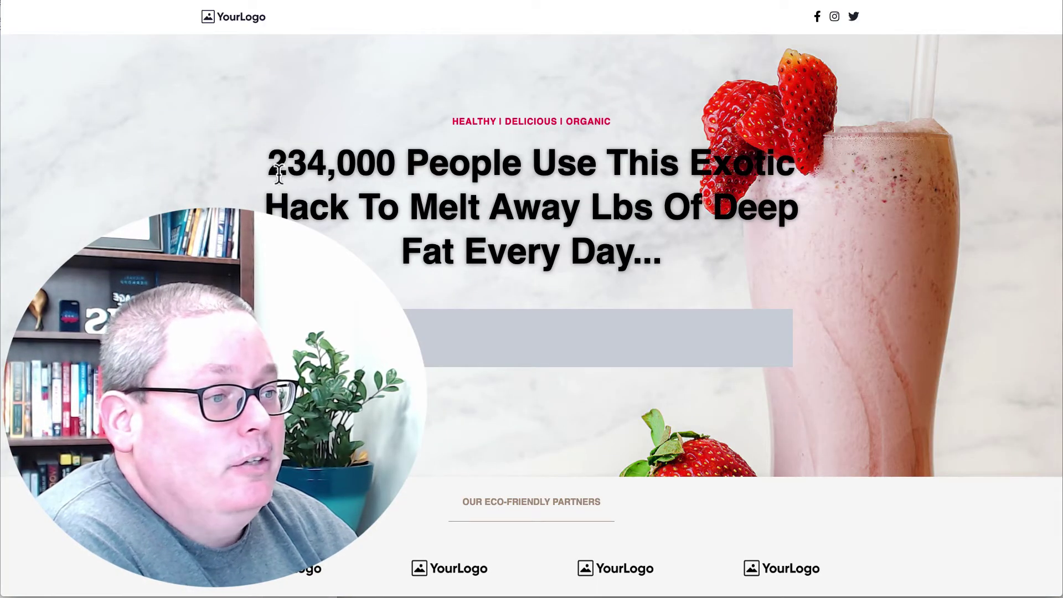
left_click_drag(270, 164, 673, 260)
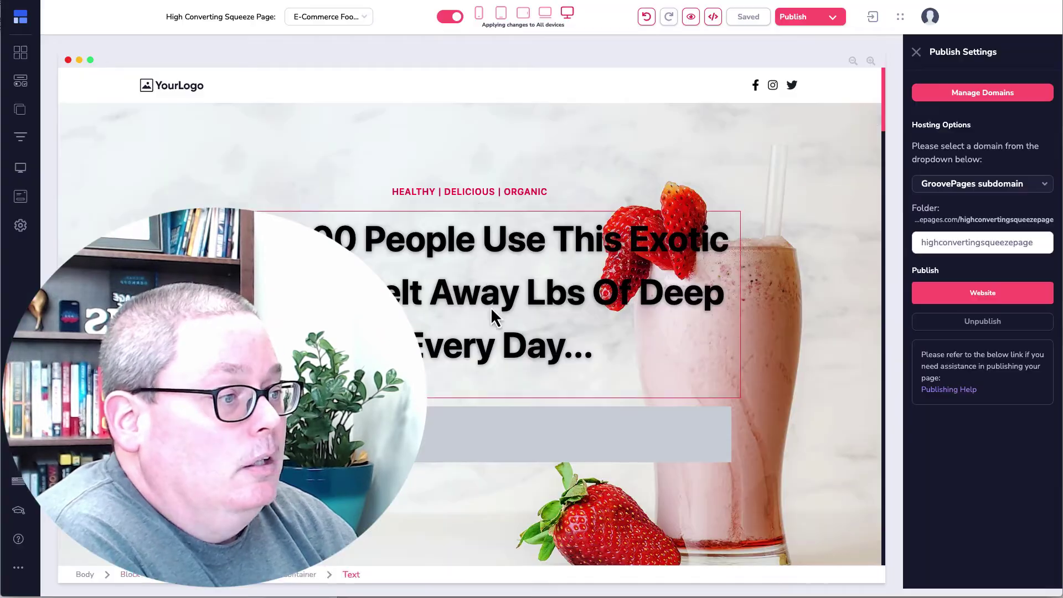
Step: Move the "HEALTHY | DELICIOUS | ORGANIC" tagline below the headline and replace its text with the copied "Add your email address below to discover..." sentence
left_click(413, 192)
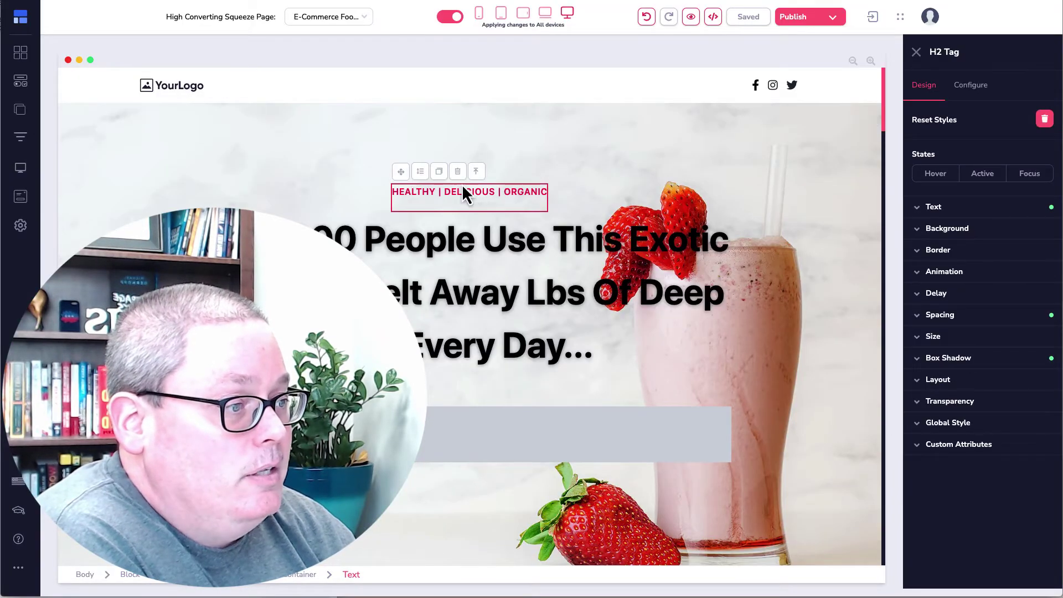
left_click_drag(402, 172, 424, 285)
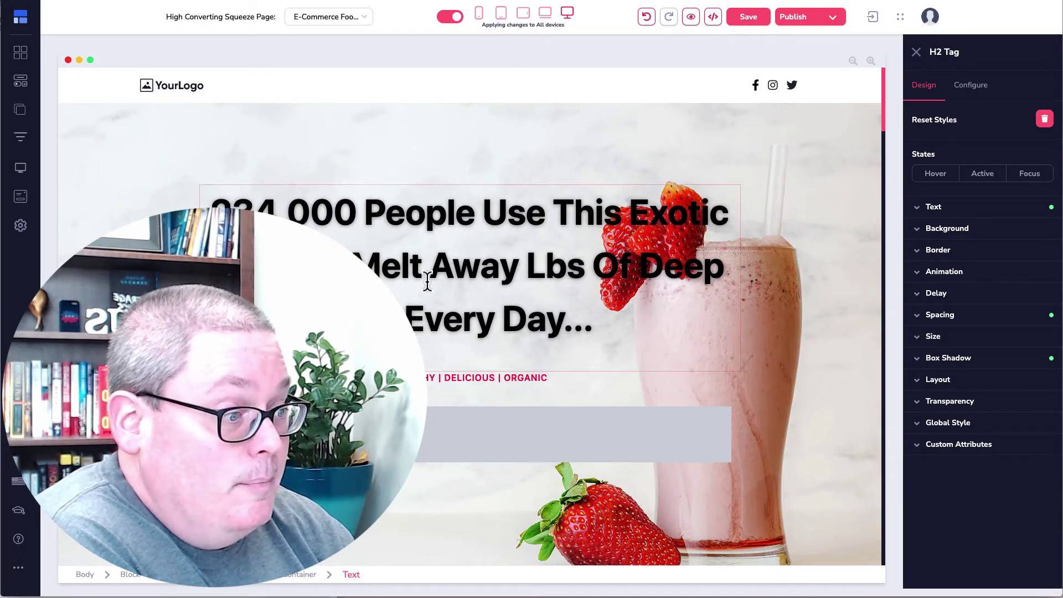
triple_click(414, 379)
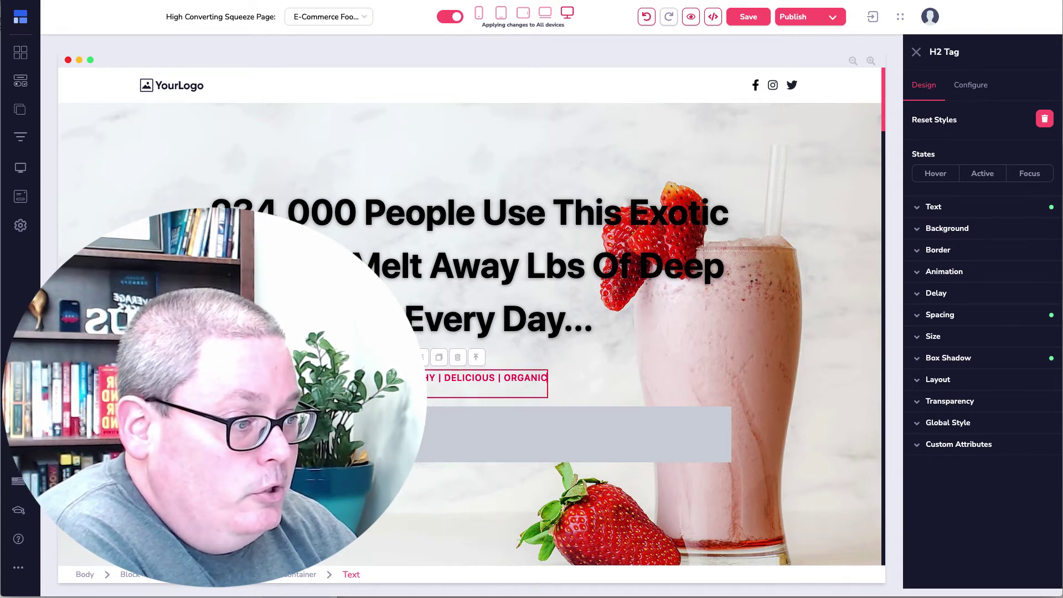
right_click(425, 379)
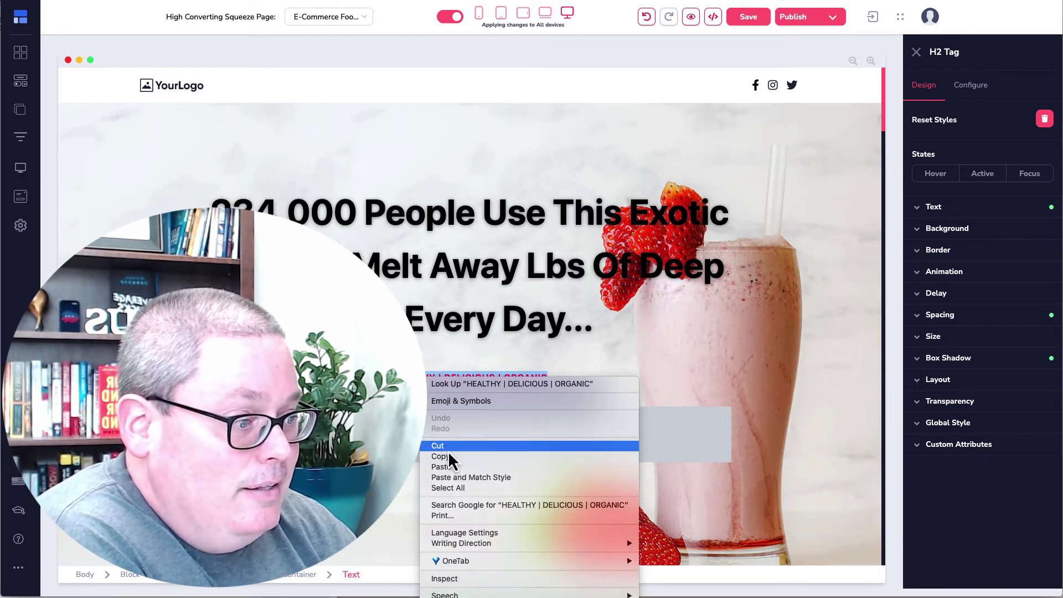
left_click(447, 466)
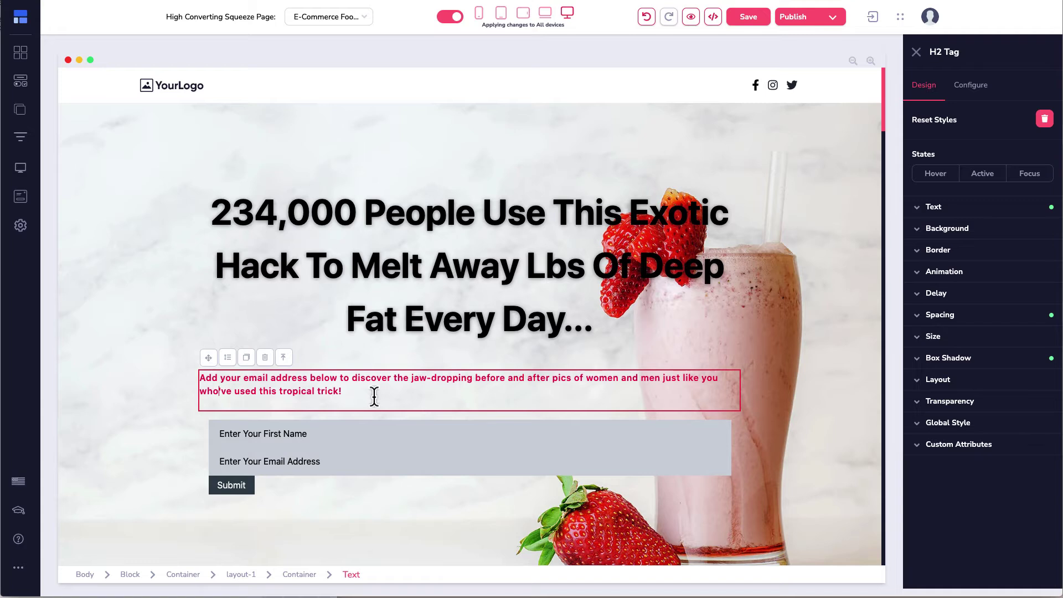
Step: Centre the subheadline above the form and set its text size to 22
triple_click(331, 389)
left_click(501, 415)
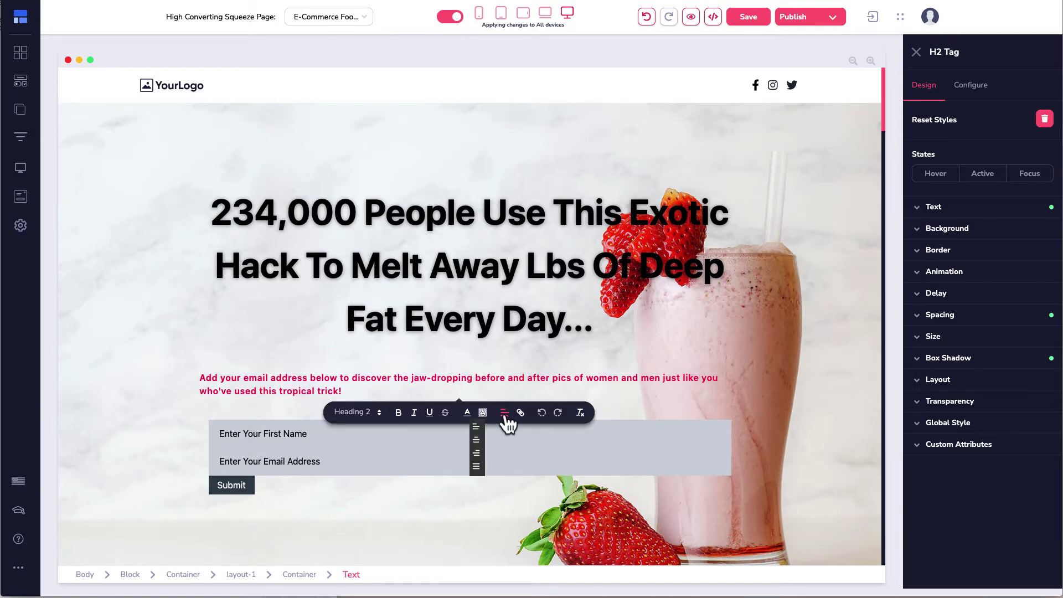
left_click(477, 440)
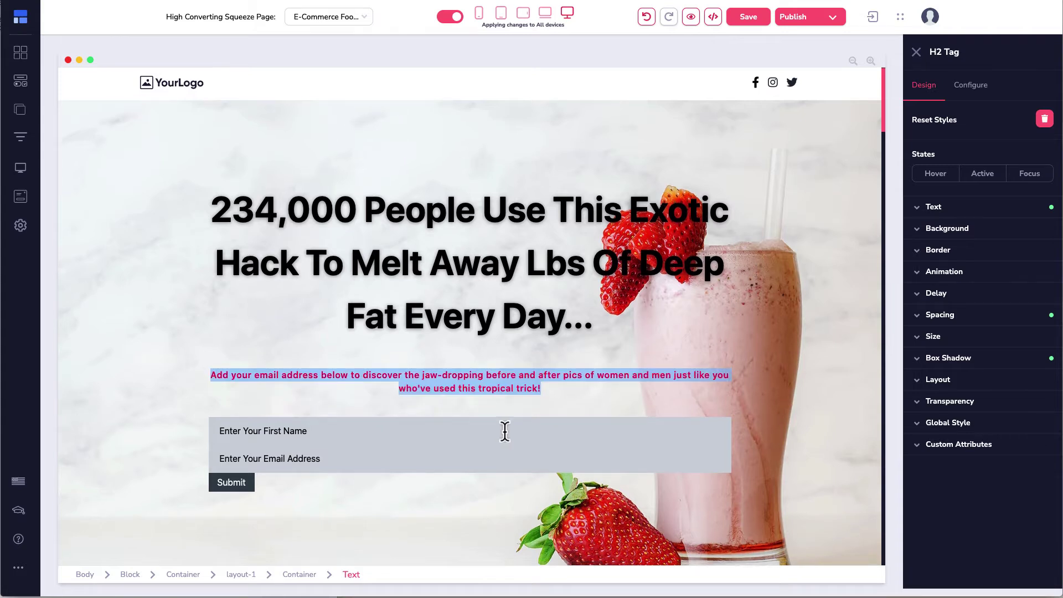
left_click(921, 210)
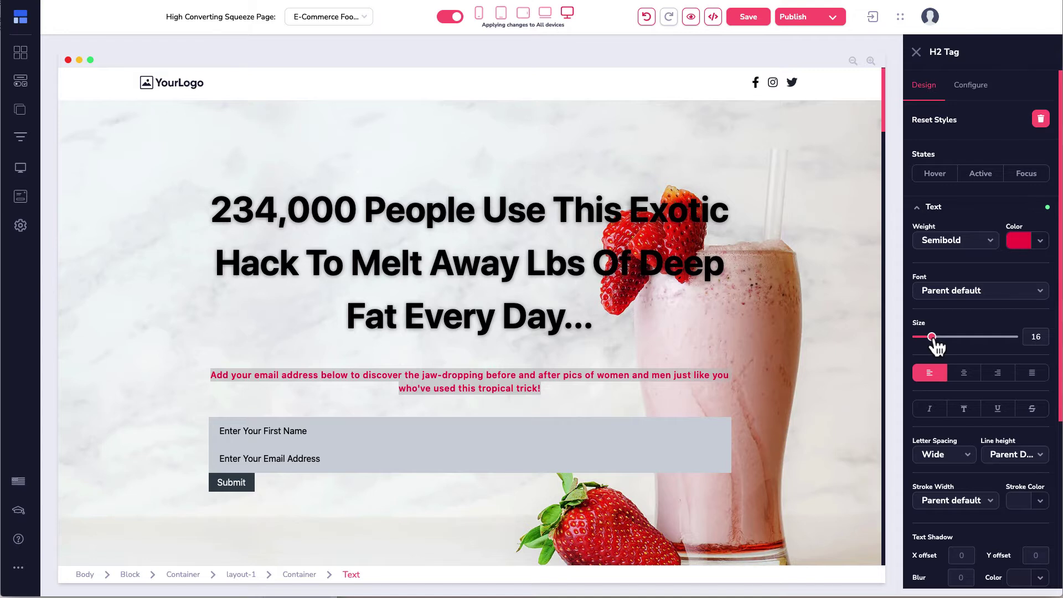
left_click_drag(933, 337, 939, 337)
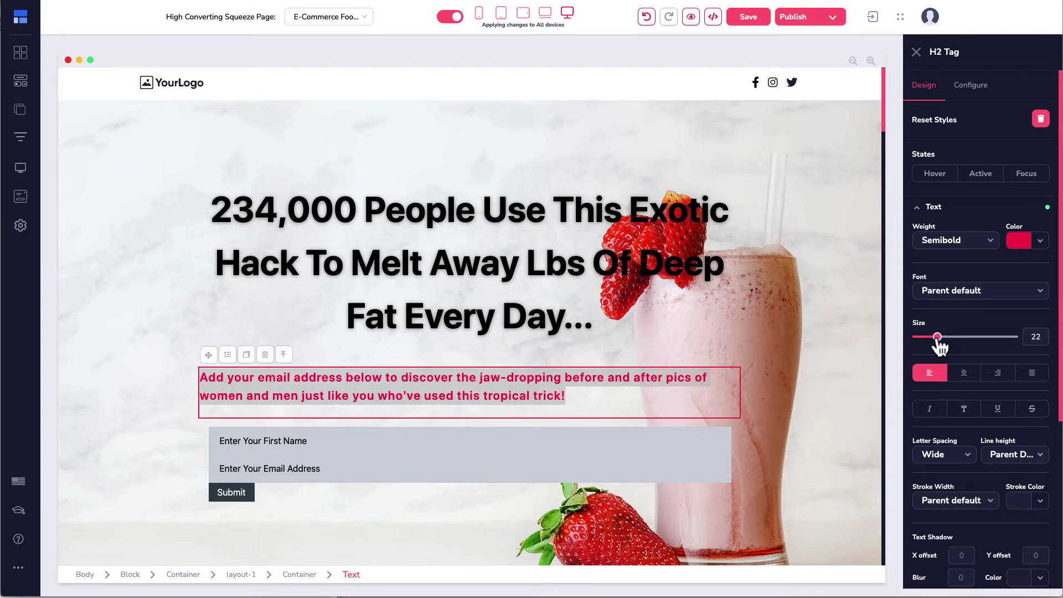
Step: Centre-align the subheadline text above the form, then save the page and republish it to the GroovePages subdomain
left_click(965, 376)
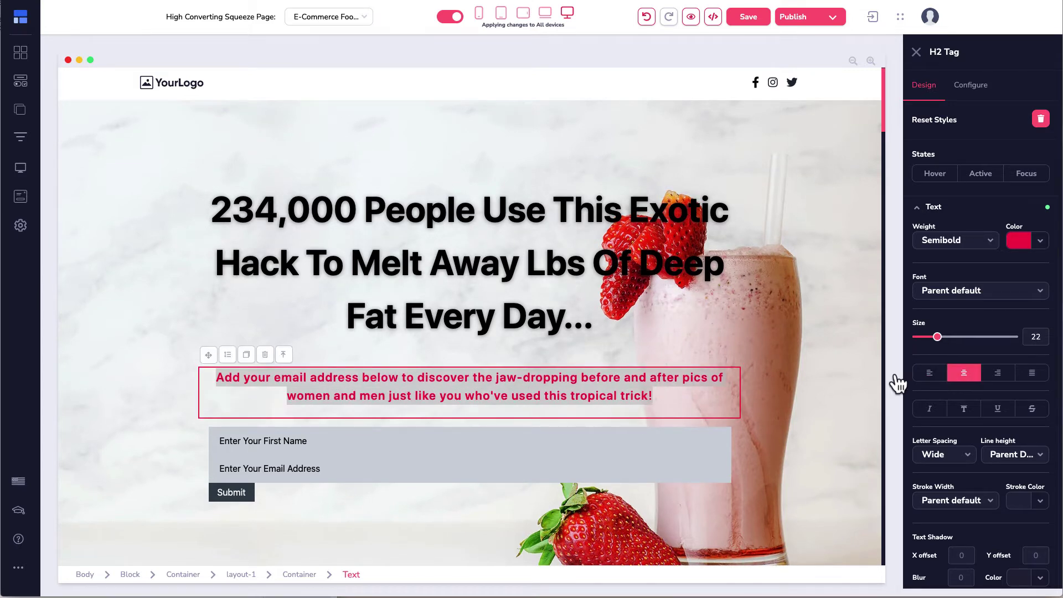
left_click(749, 18)
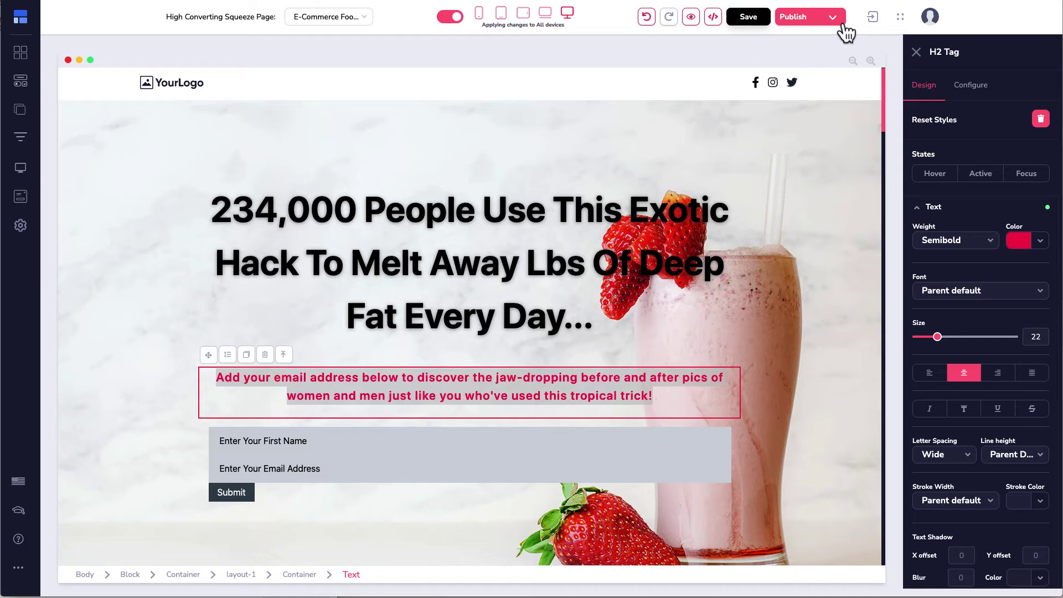
left_click(833, 17)
mouse_move(978, 299)
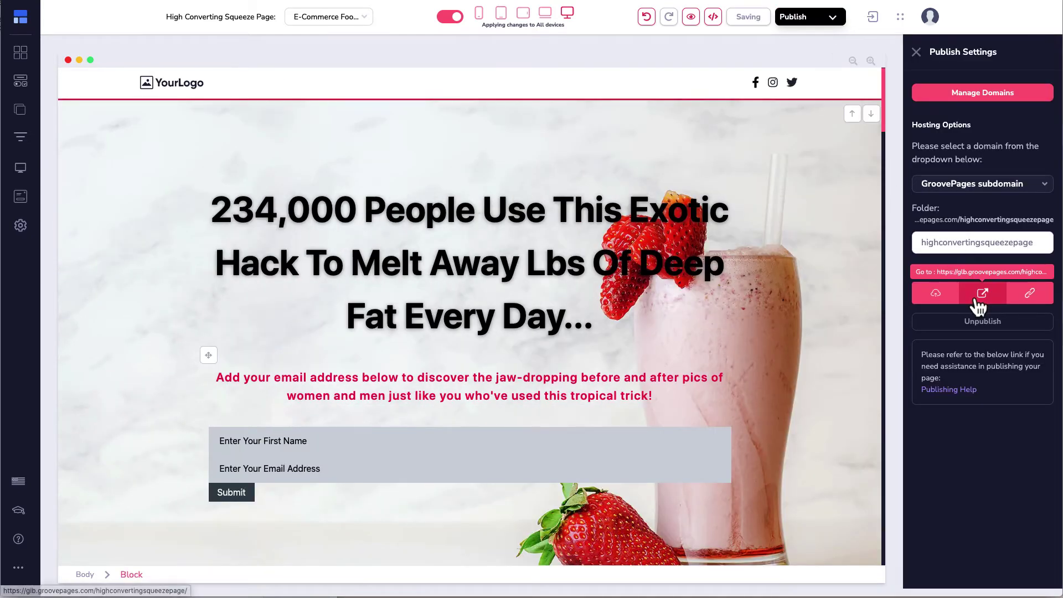
left_click(944, 304)
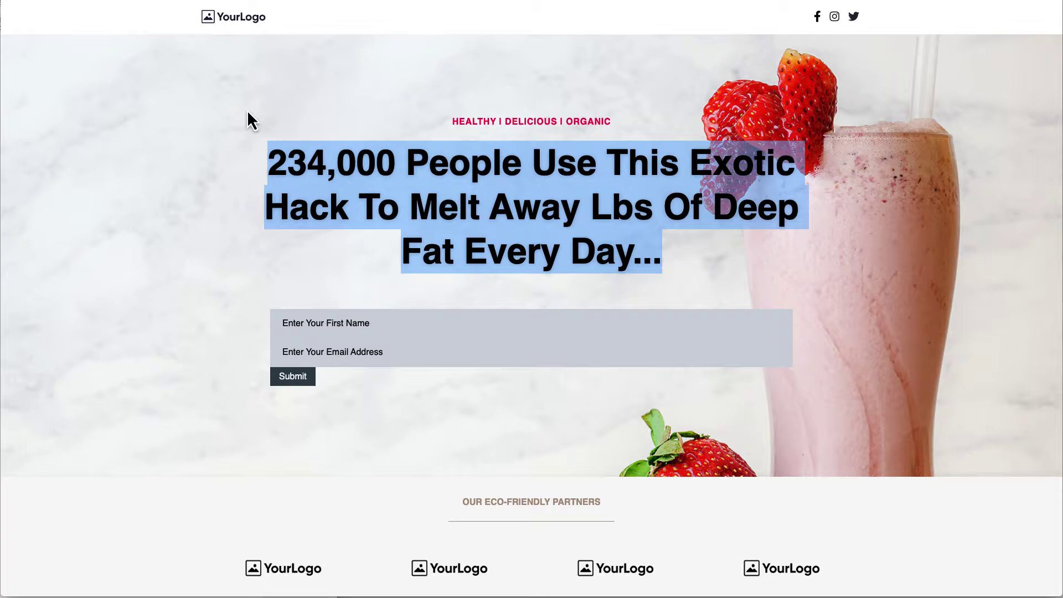
Step: Refresh the live squeeze page and review its headline and the subheadline above the opt-in form
left_click(240, 116)
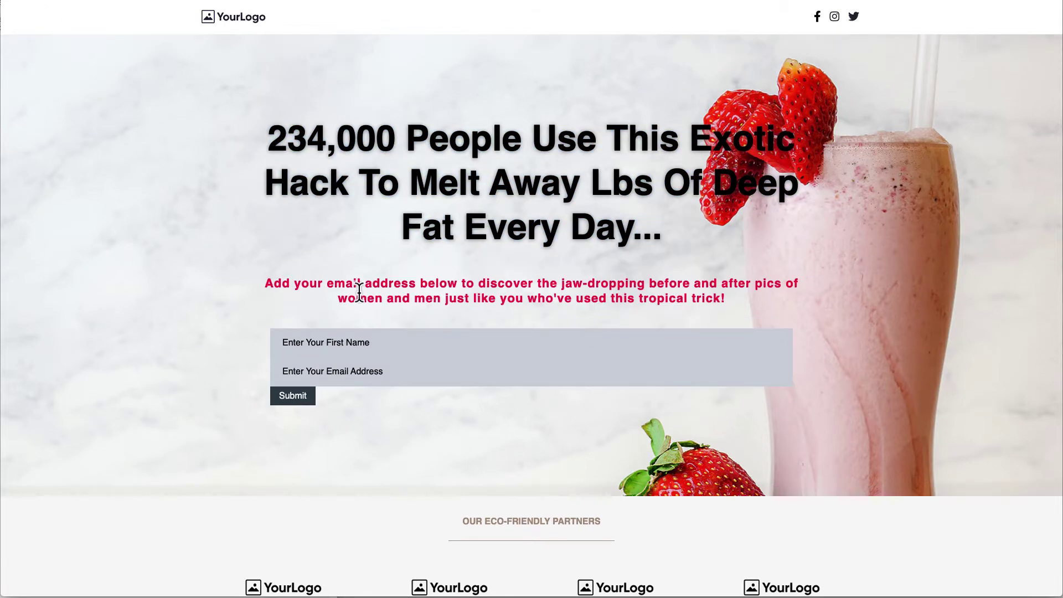
left_click_drag(273, 136, 646, 227)
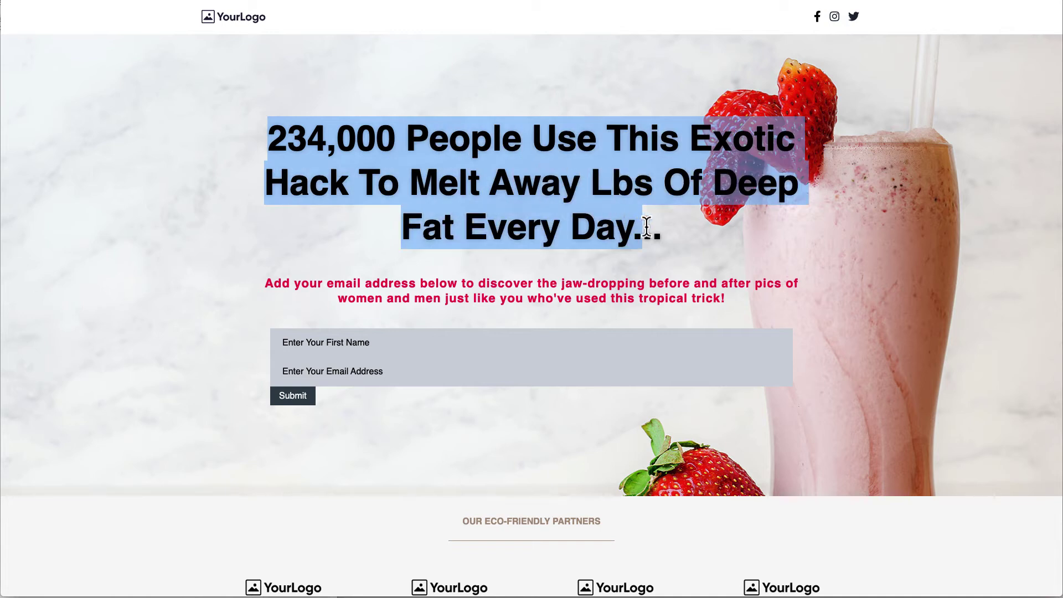
left_click_drag(264, 284, 614, 311)
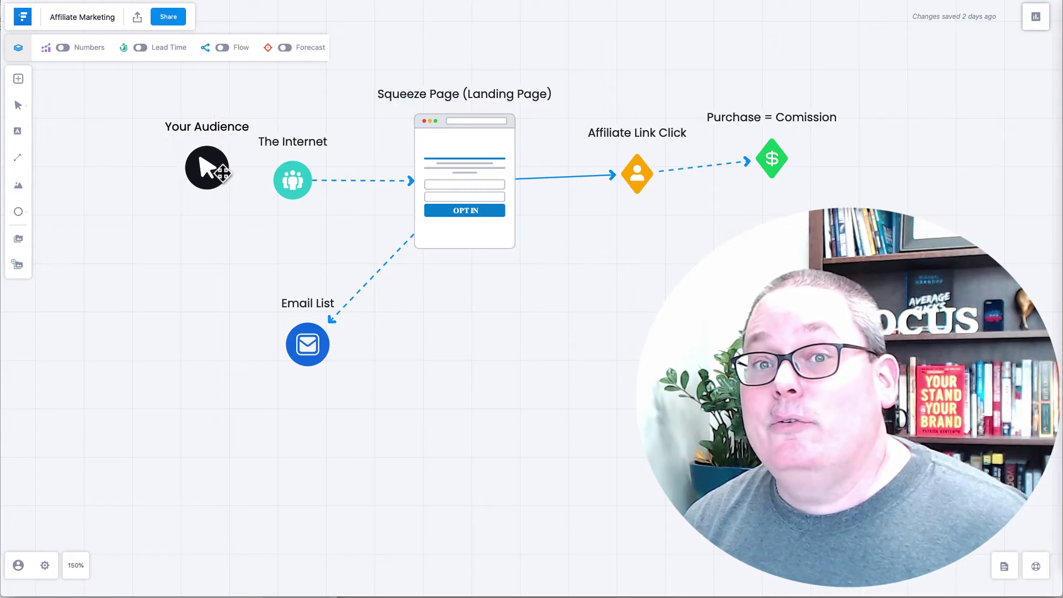
Step: In the Affiliate Marketing funnel diagram, move the Your Audience icon onto The Internet, over to Purchase = Comission, and back onto the squeeze page
left_click_drag(219, 173, 306, 209)
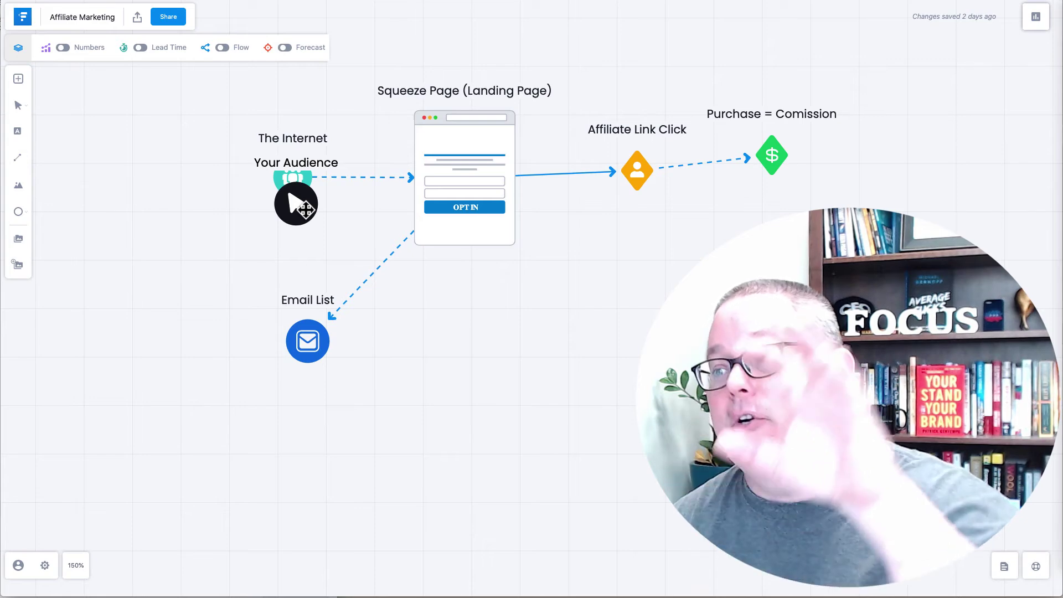
left_click_drag(296, 205, 771, 165)
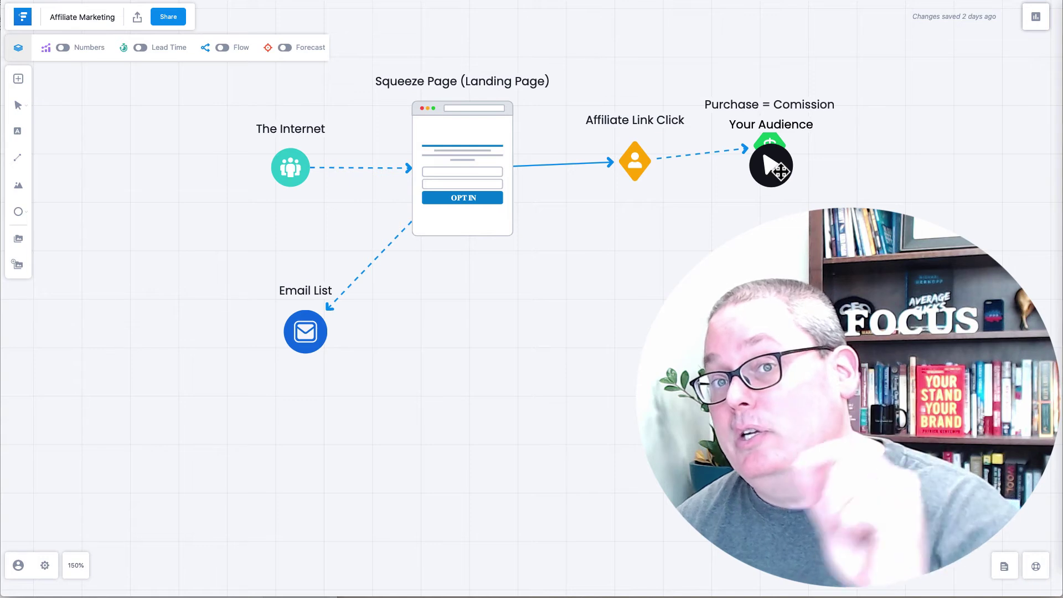
left_click_drag(771, 165, 456, 191)
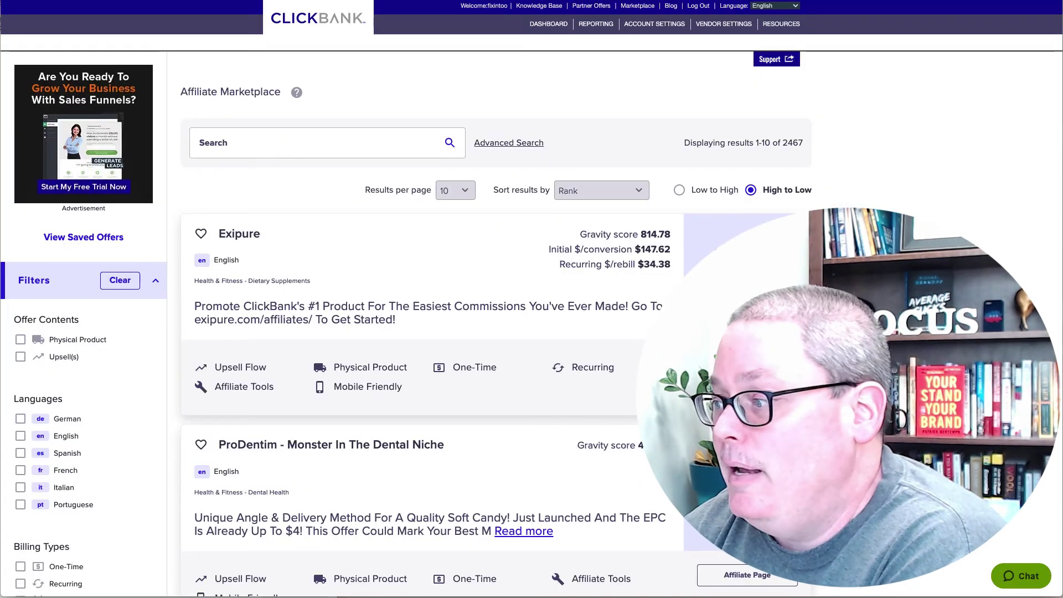
Step: Examine the Exipure offer in the ClickBank marketplace and its affiliate page, including the commission details and link-building instructions
scroll(532, 299, "down", 1)
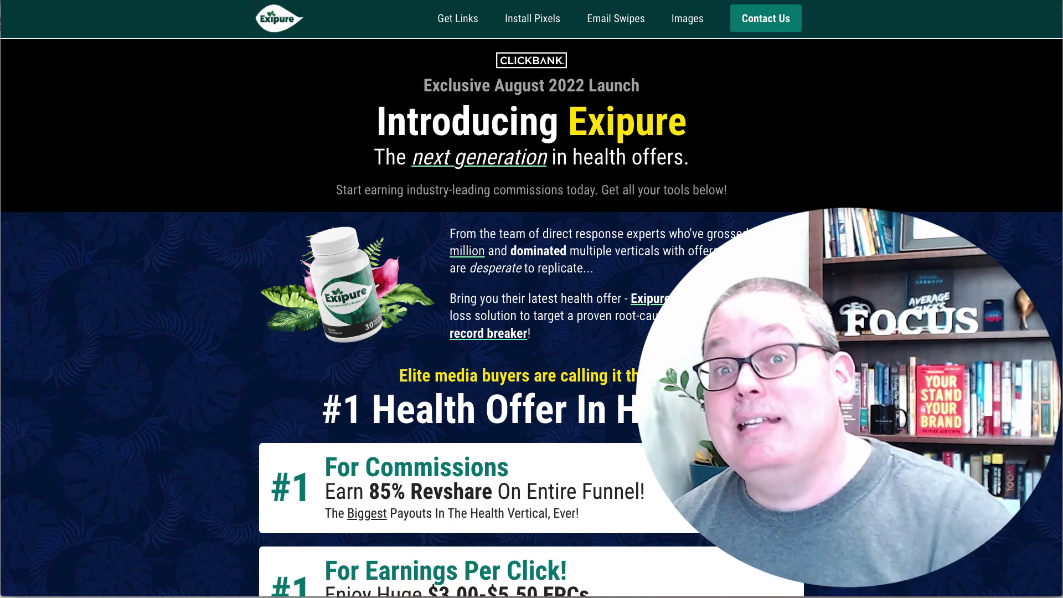
scroll(532, 299, "down", 14)
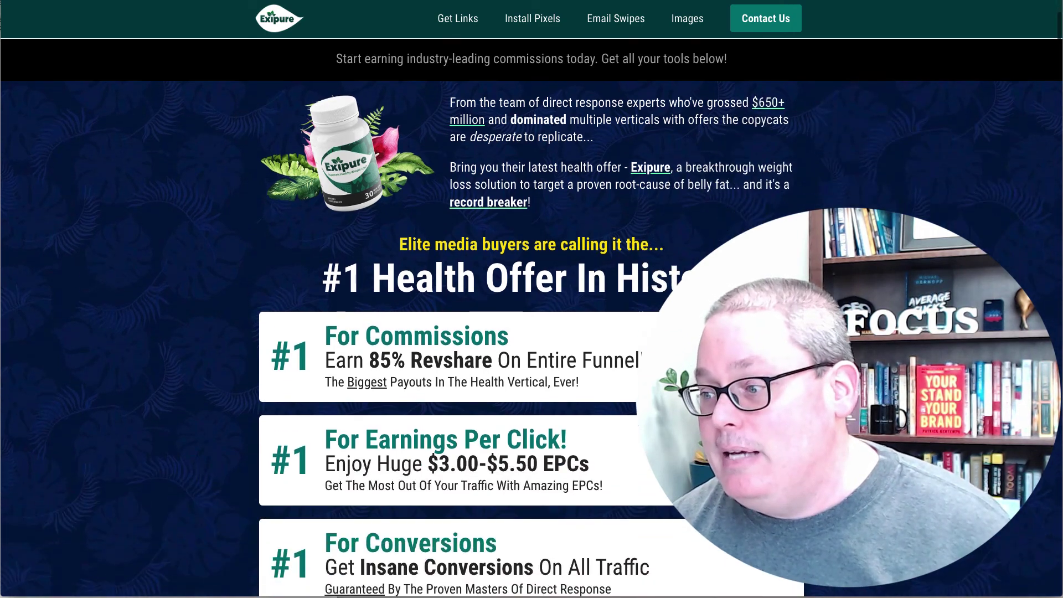
scroll(532, 299, "down", 5)
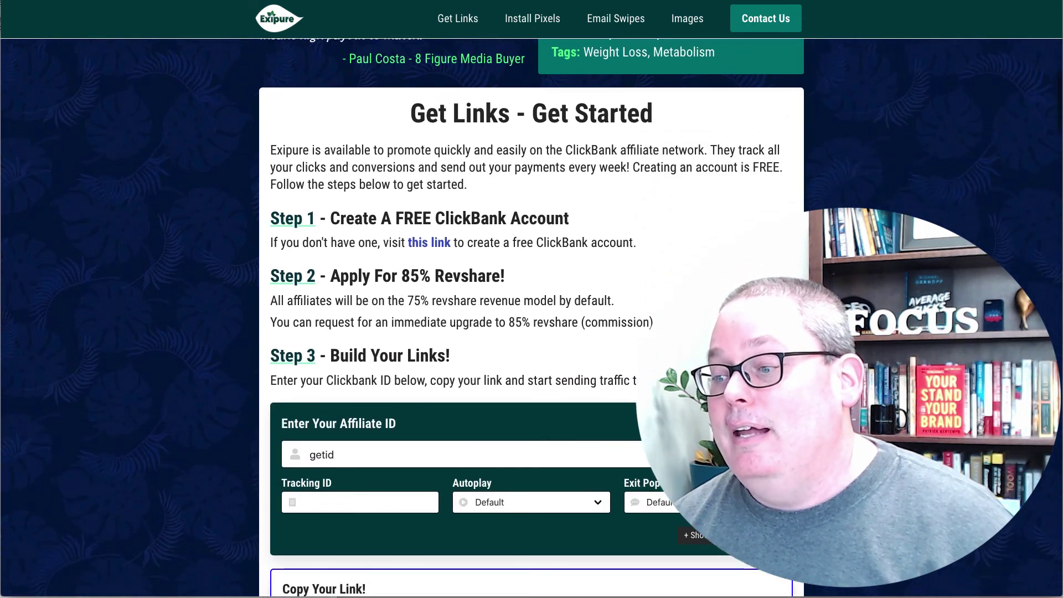
scroll(531, 299, "up", 12)
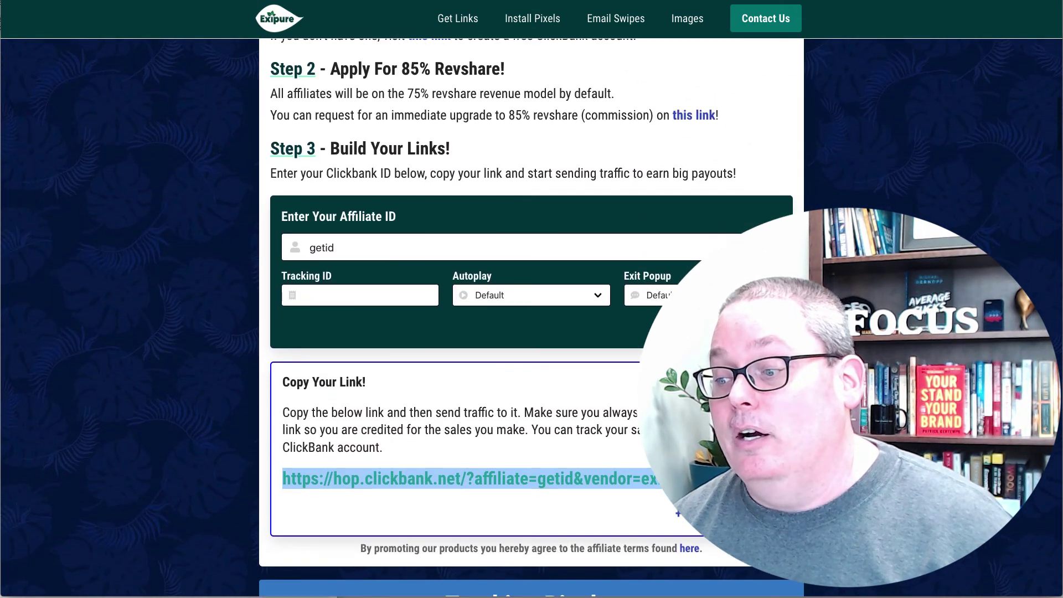
scroll(531, 299, "up", 4)
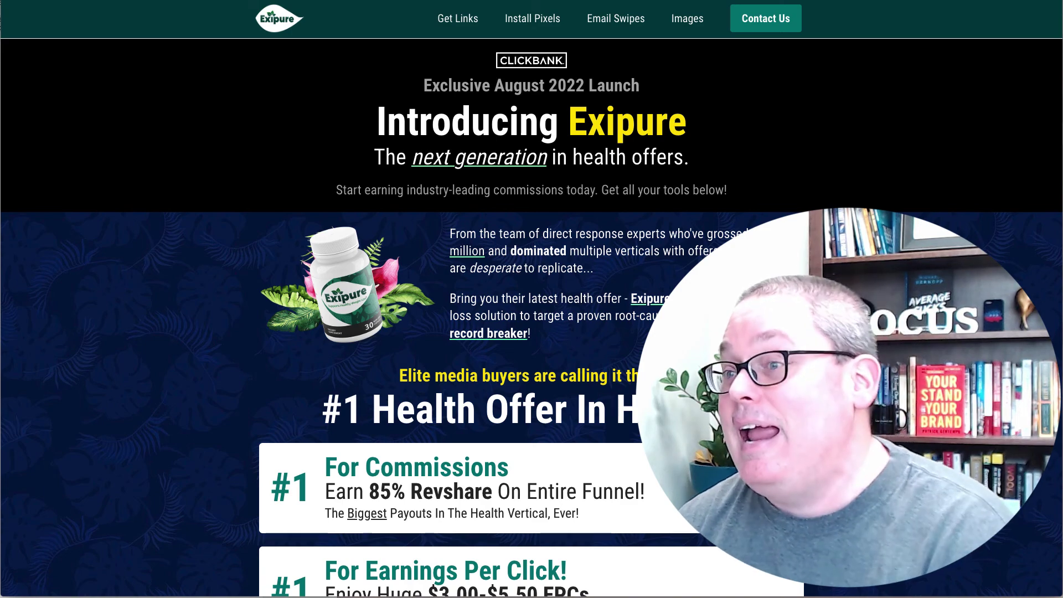
Step: Go to the Email Swipes on the Exipure affiliate page and read through the ready-made promotional emails
left_click(626, 32)
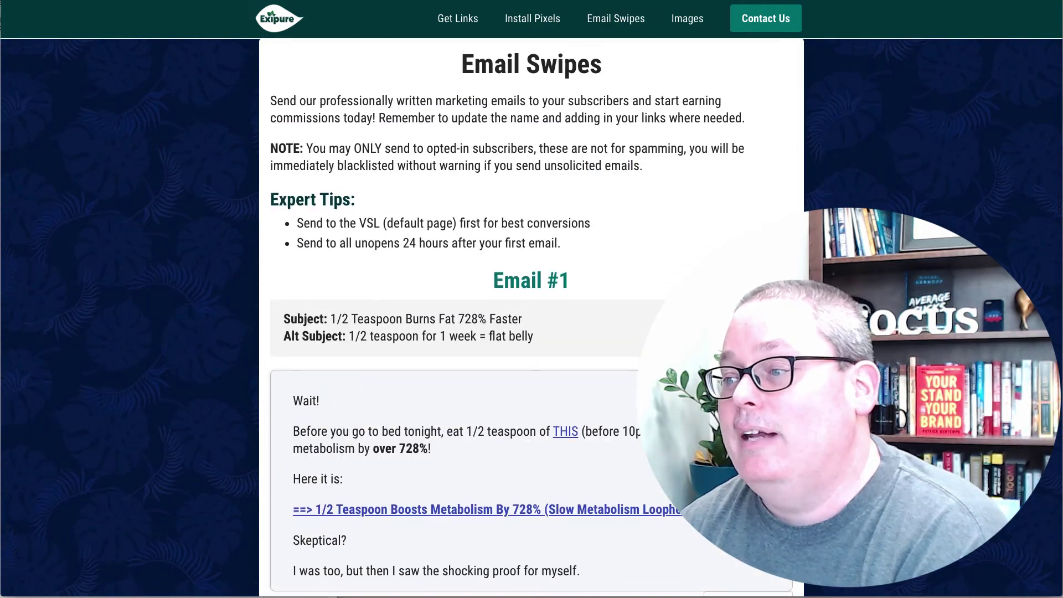
scroll(531, 316, "down", 3)
scroll(531, 316, "down", 15)
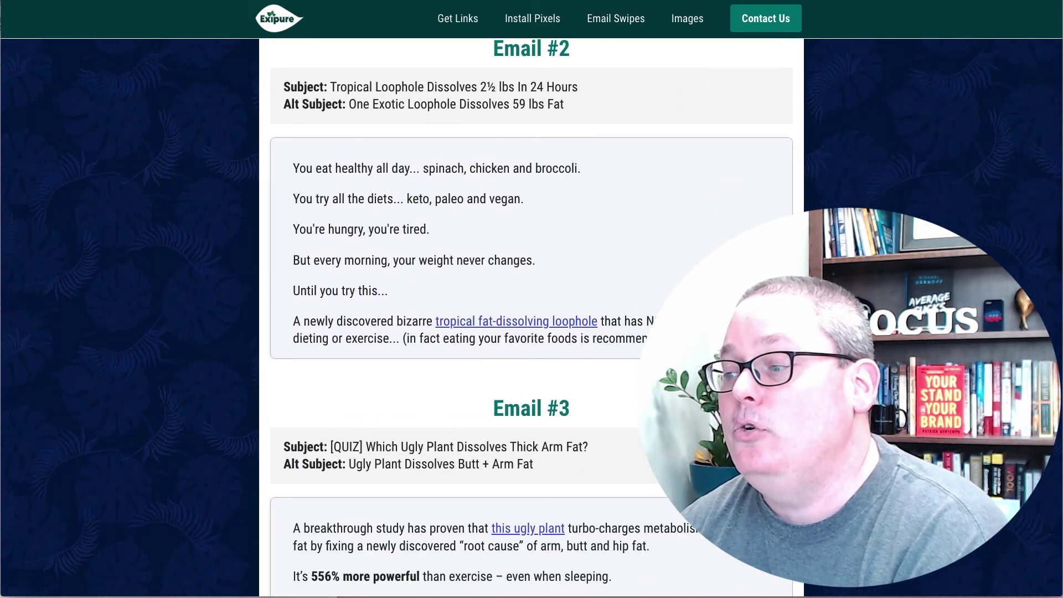
scroll(532, 315, "down", 5)
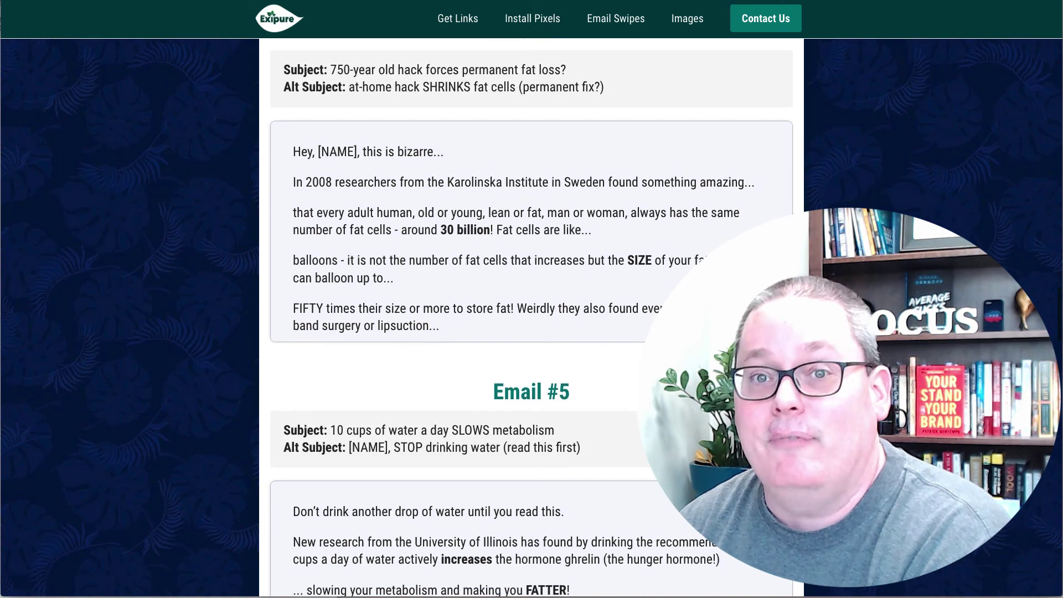
scroll(531, 315, "up", 16)
scroll(531, 316, "up", 7)
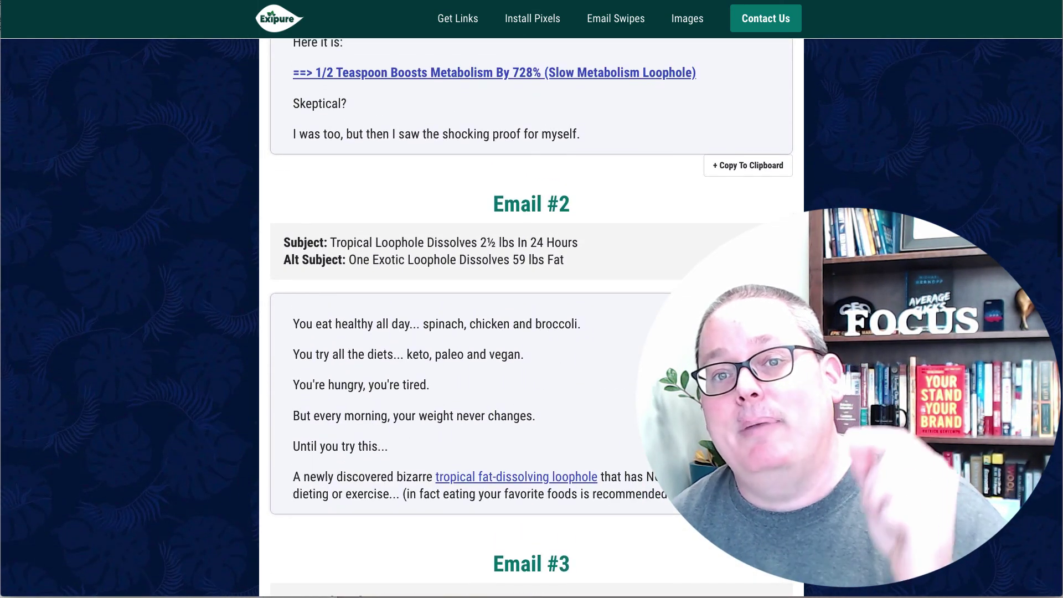